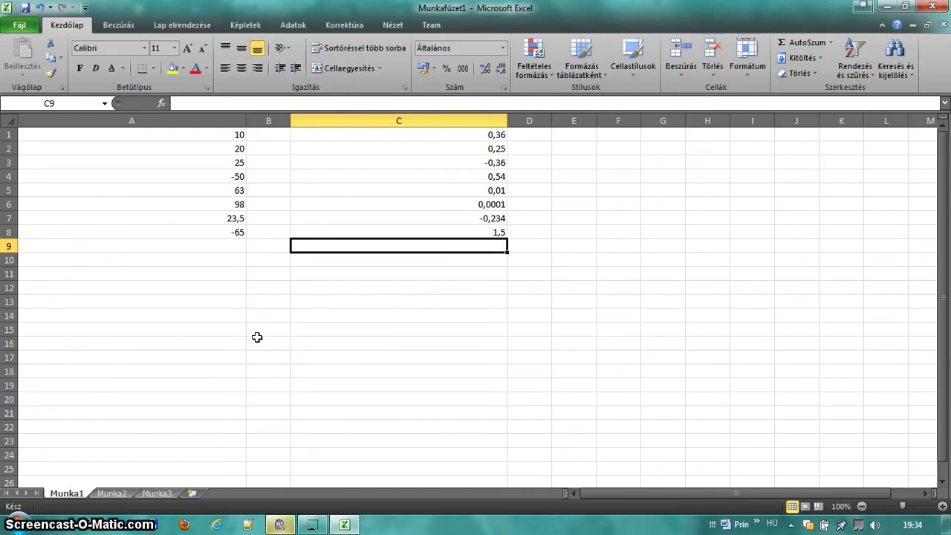
Select A1:A8, the eight numbers from 10 down to -65
click(255, 339)
click(232, 318)
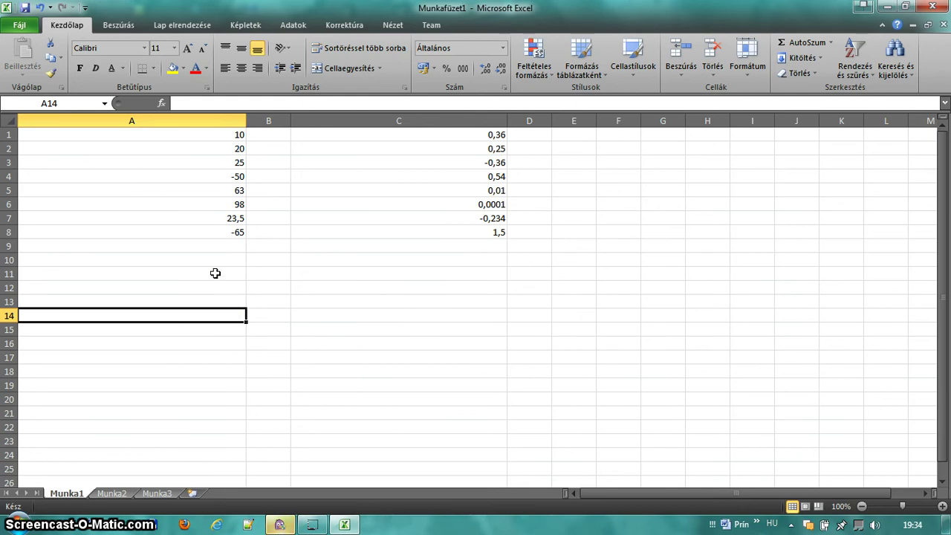
click(205, 231)
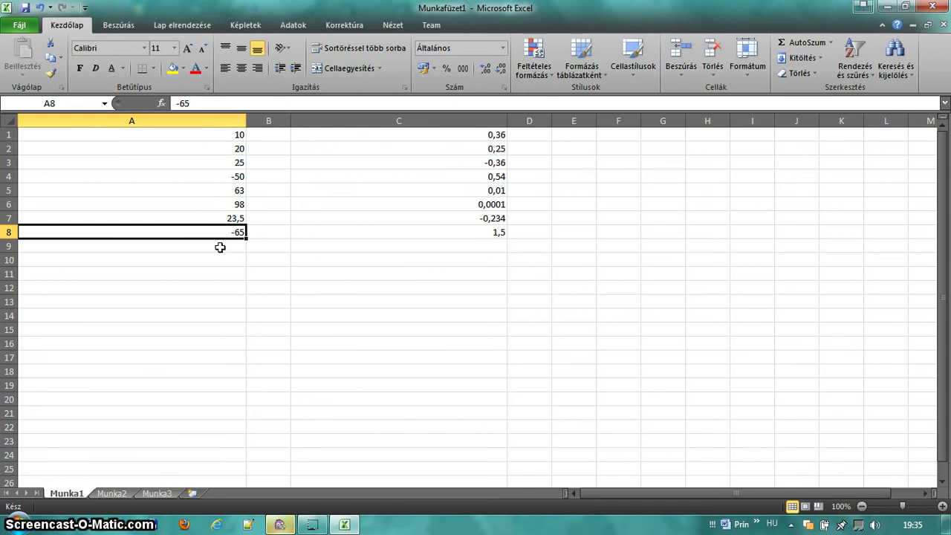
mouse_move(155, 230)
mouse_down()
mouse_move(158, 139)
mouse_move(214, 133)
mouse_up()
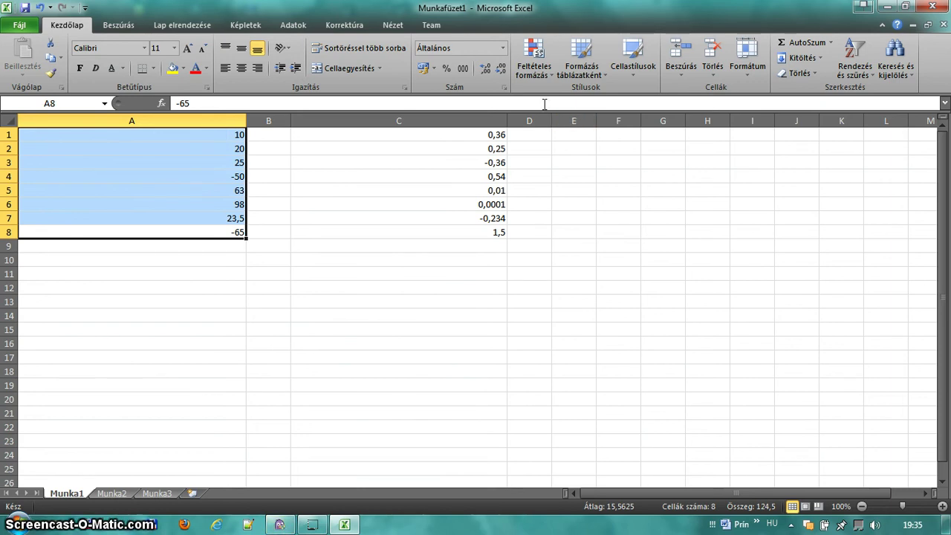
click(548, 76)
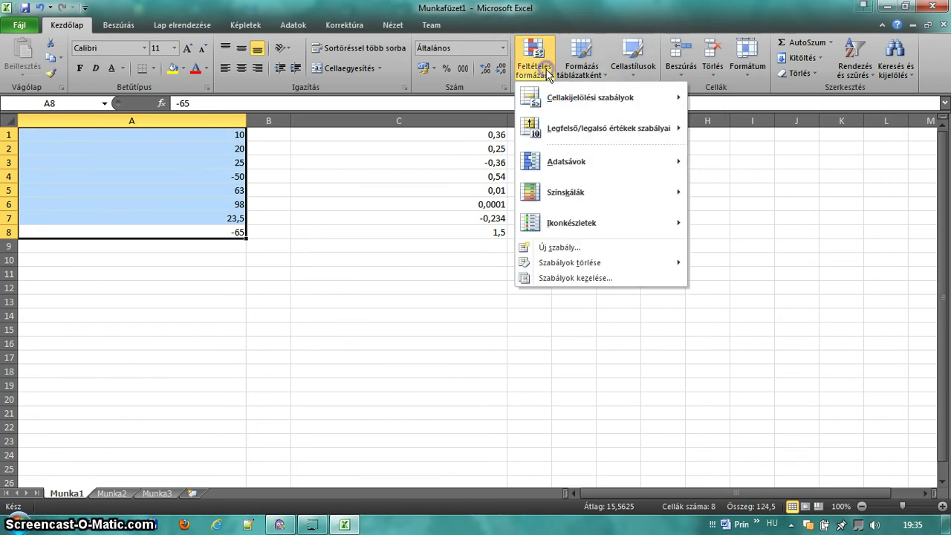
click(548, 76)
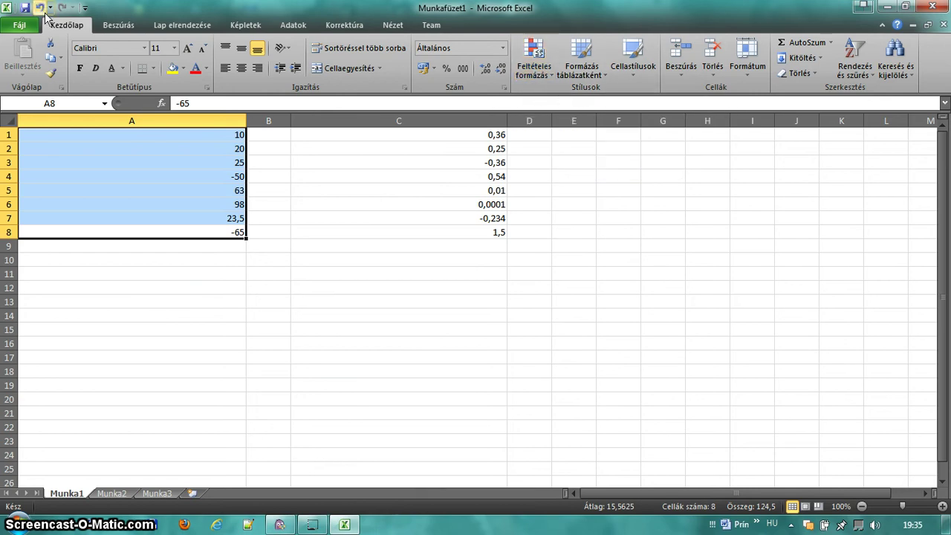
click(22, 26)
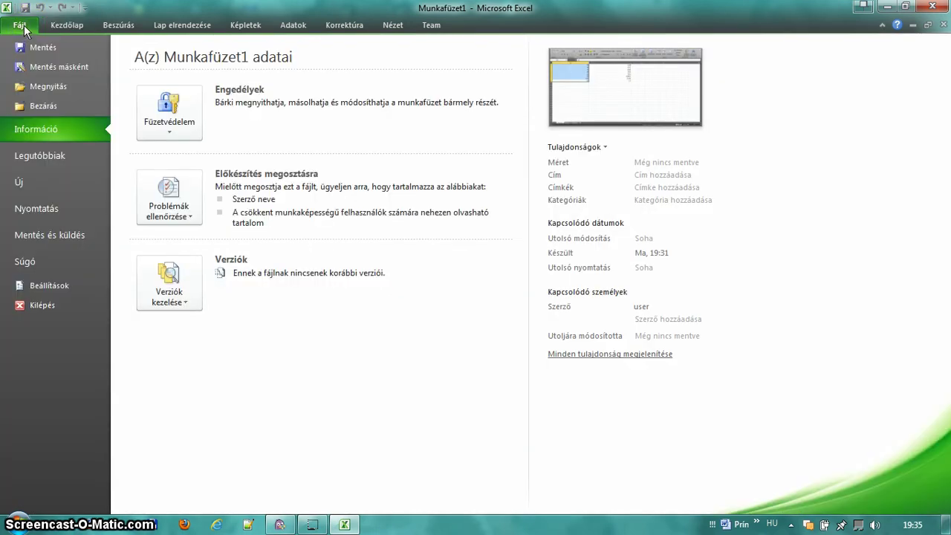
click(25, 28)
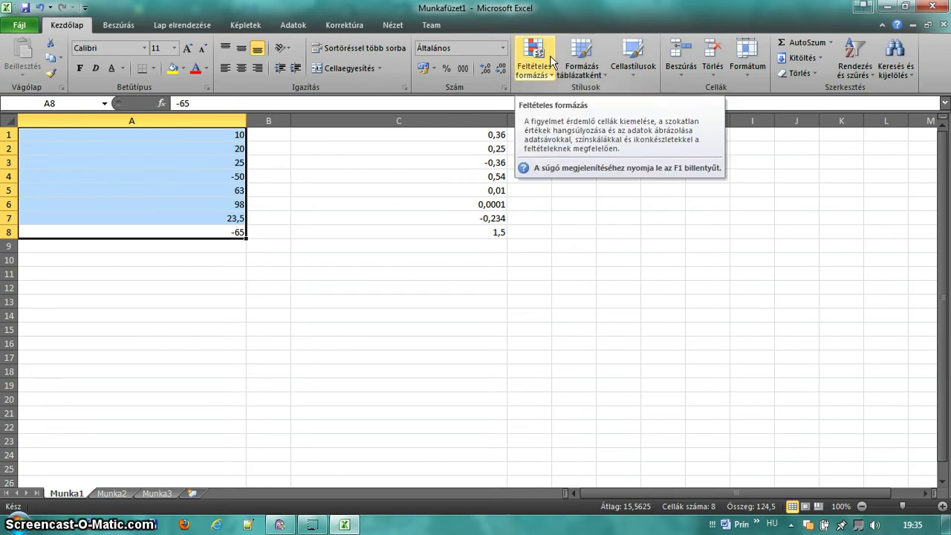
Format C1:C8 as Percentage with 2 decimal places, showing 36,00% to 150,00%
drag(362, 235, 370, 134)
right_click(371, 158)
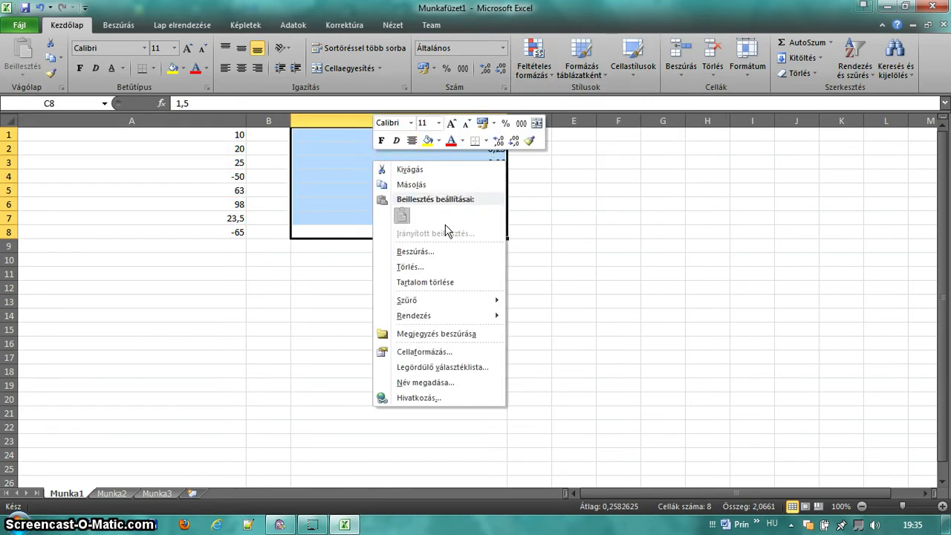
key(Escape)
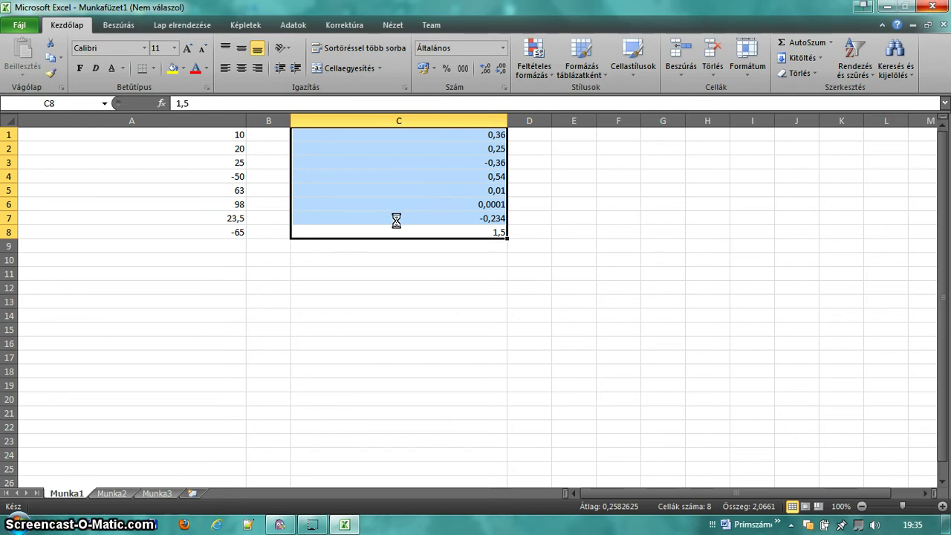
mouse_move(317, 525)
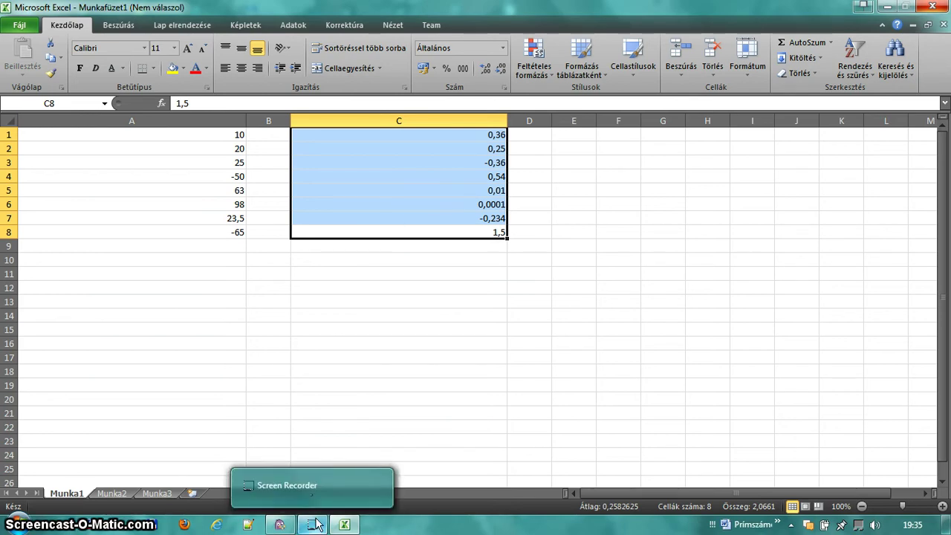
click(235, 258)
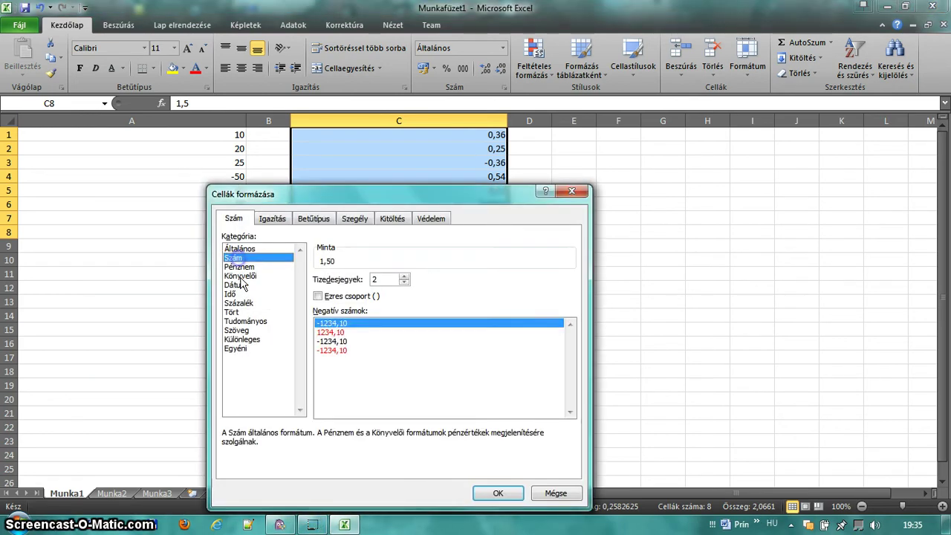
click(239, 276)
click(239, 304)
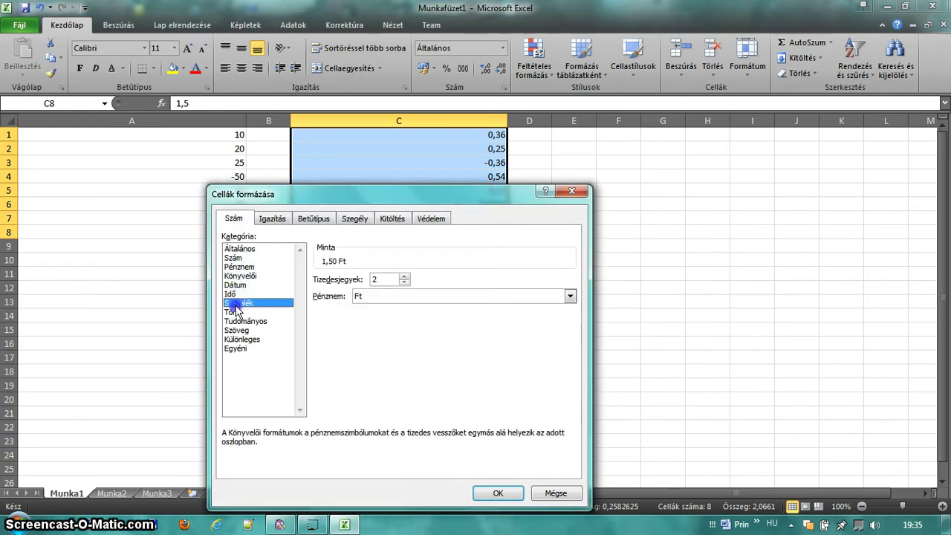
click(493, 493)
click(469, 358)
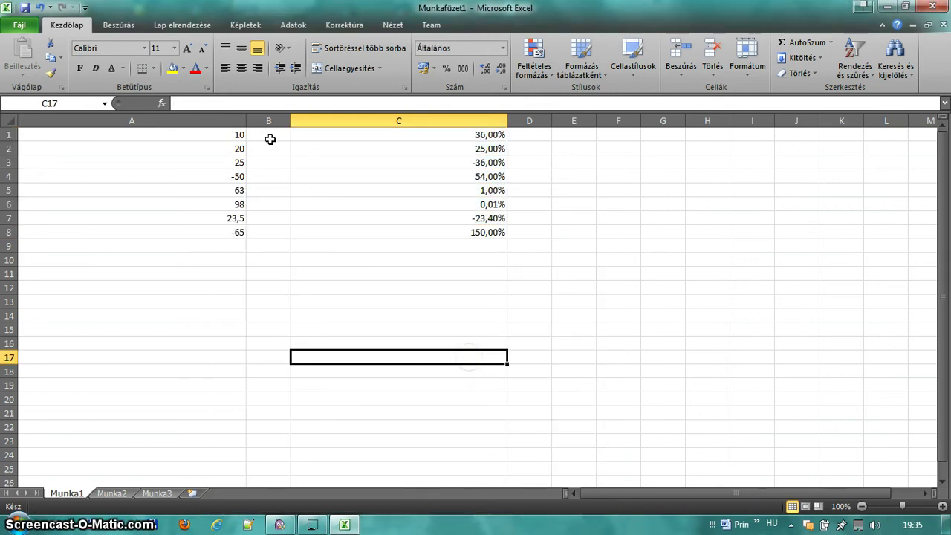
Highlight duplicate values in A1:A8 with yellow fill and dark yellow text
drag(204, 134, 205, 233)
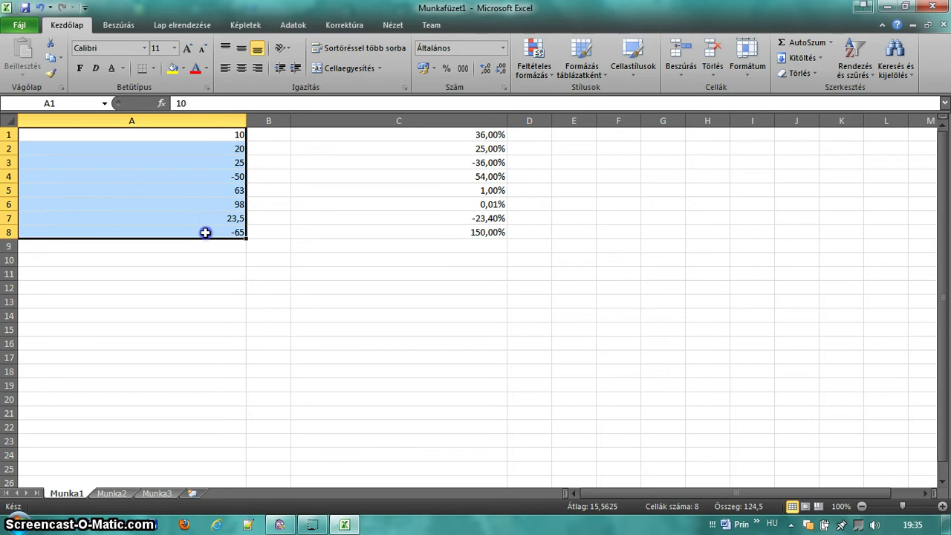
click(550, 68)
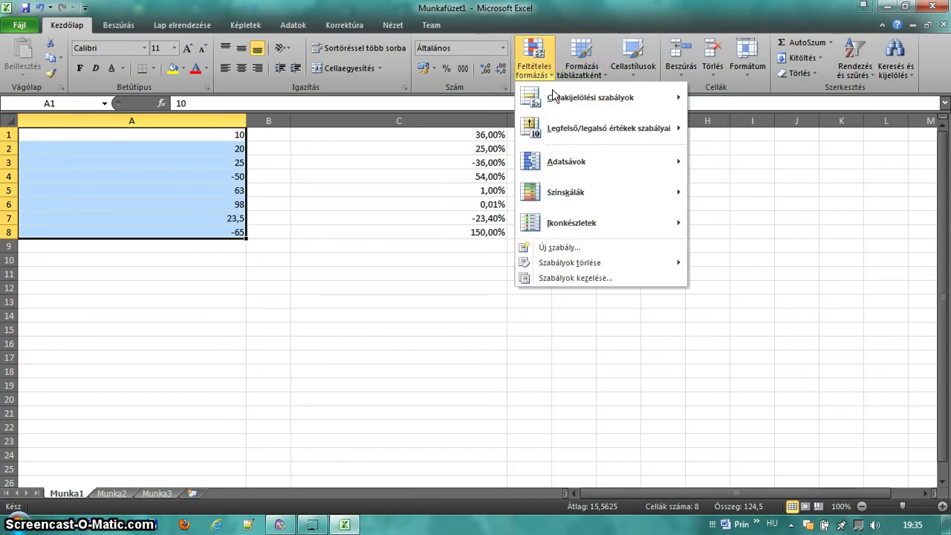
mouse_move(552, 95)
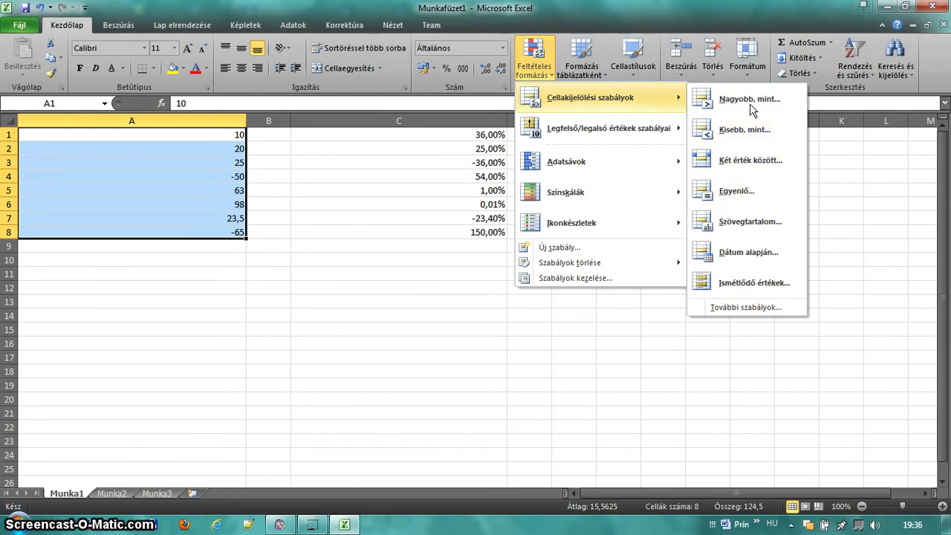
click(713, 282)
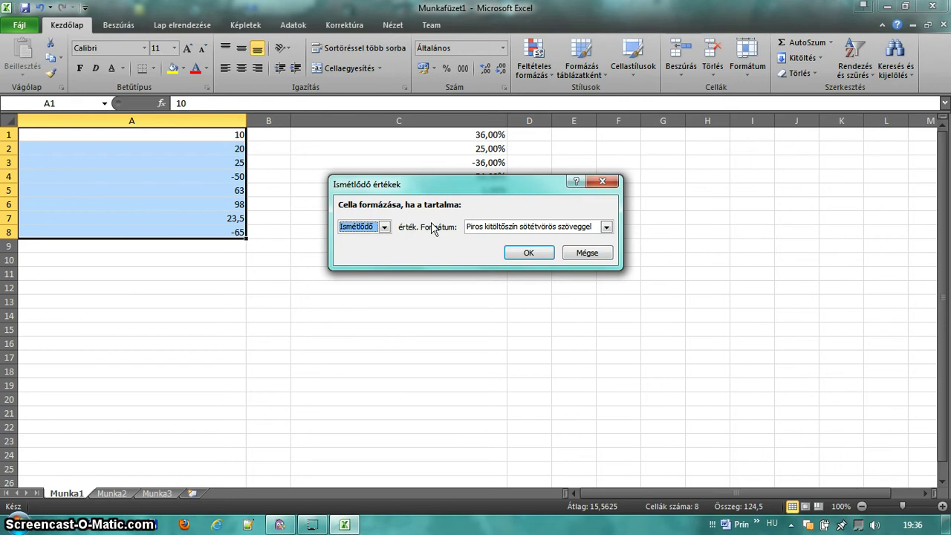
click(507, 225)
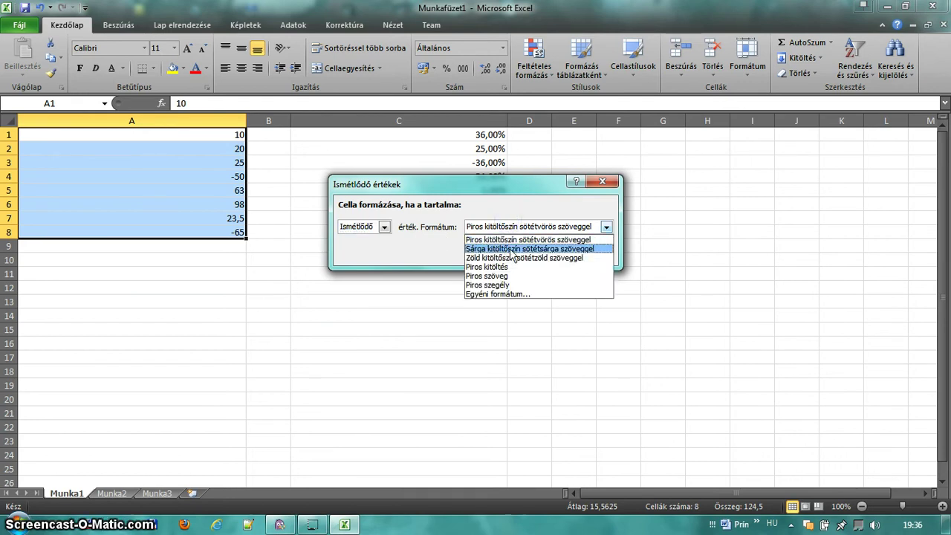
click(510, 248)
click(511, 253)
Change A5 to 20 so it duplicates A2, then reselect A1:A8
click(164, 251)
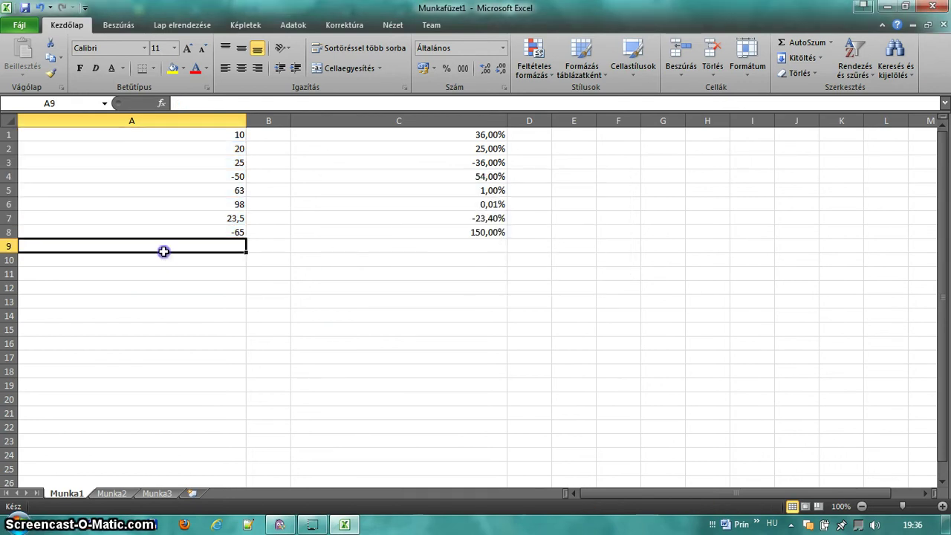
click(201, 191)
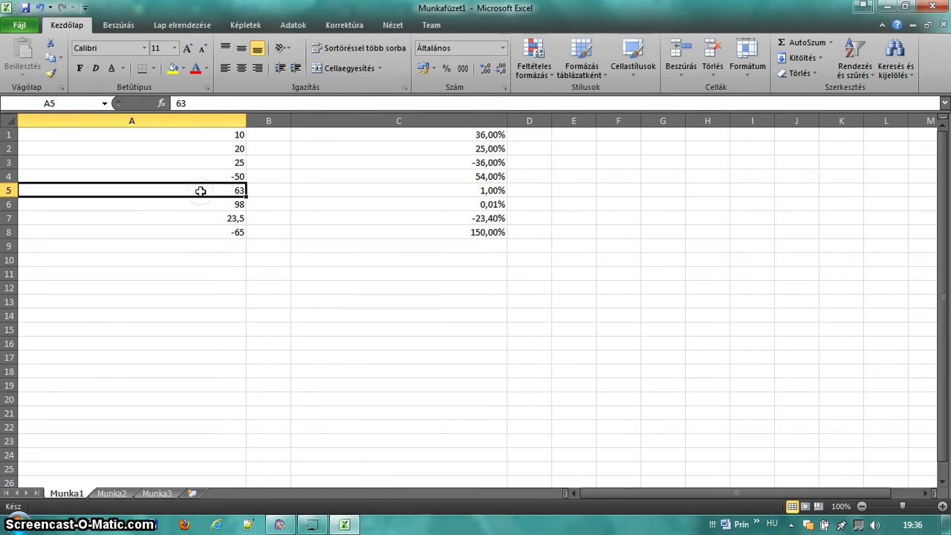
text(20)
key(Return)
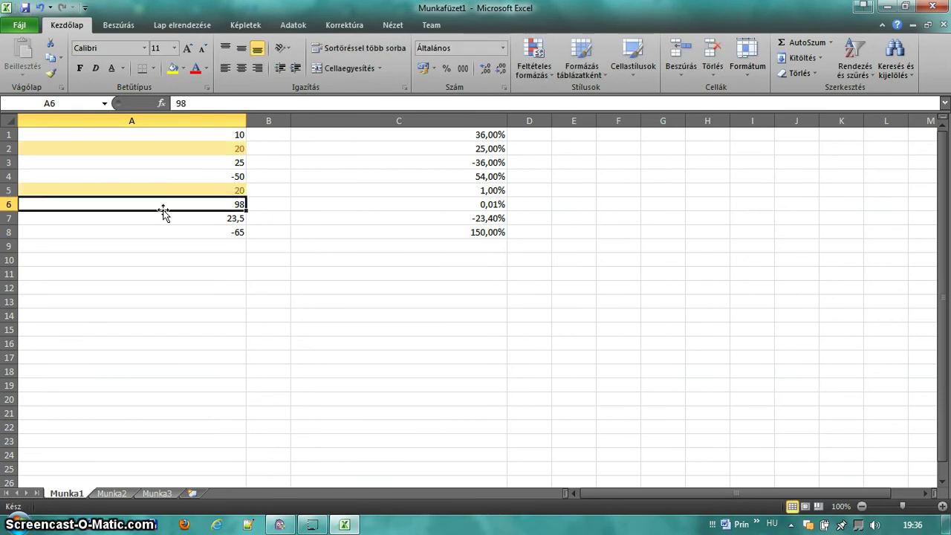
mouse_move(172, 231)
mouse_down()
mouse_move(170, 149)
mouse_move(204, 132)
mouse_up()
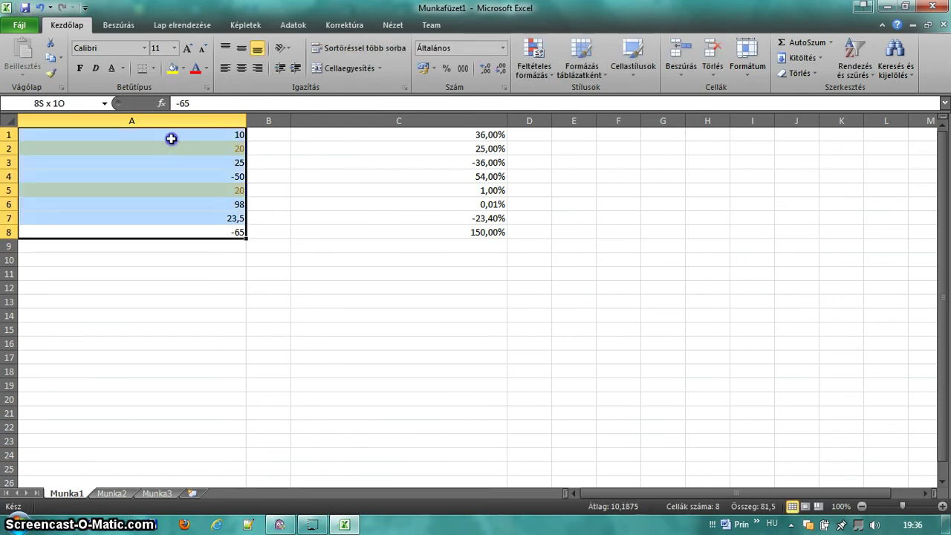
Add a Greater Than 25 rule to column A with green fill and dark green text
click(536, 73)
mouse_move(590, 104)
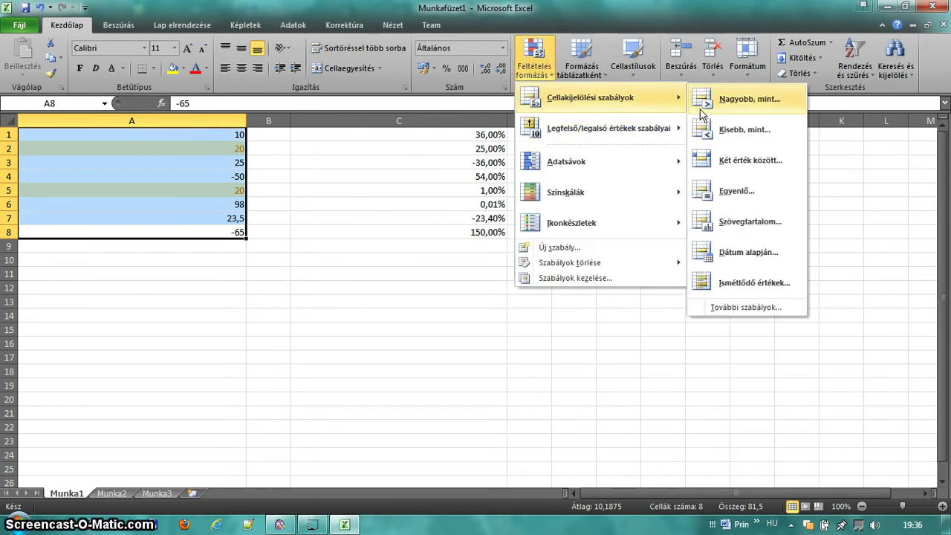
click(747, 99)
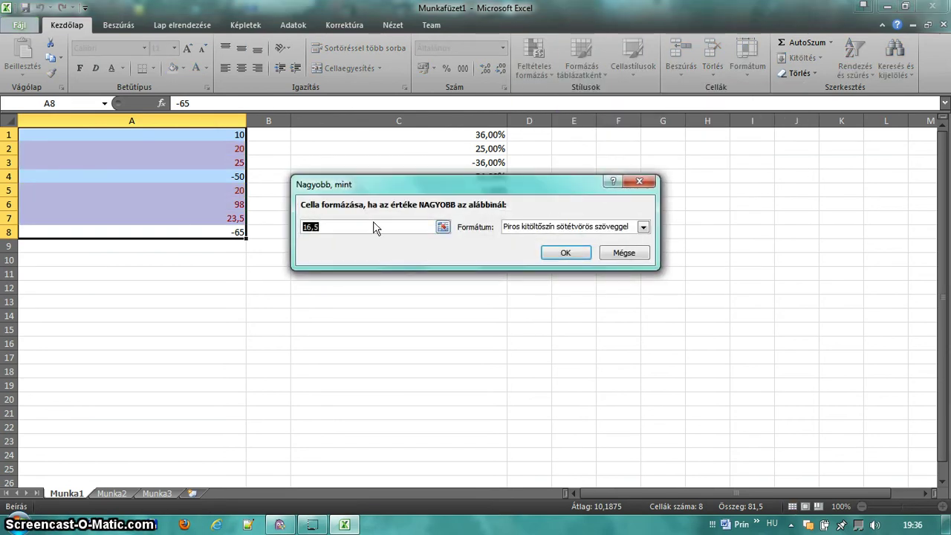
text(50)
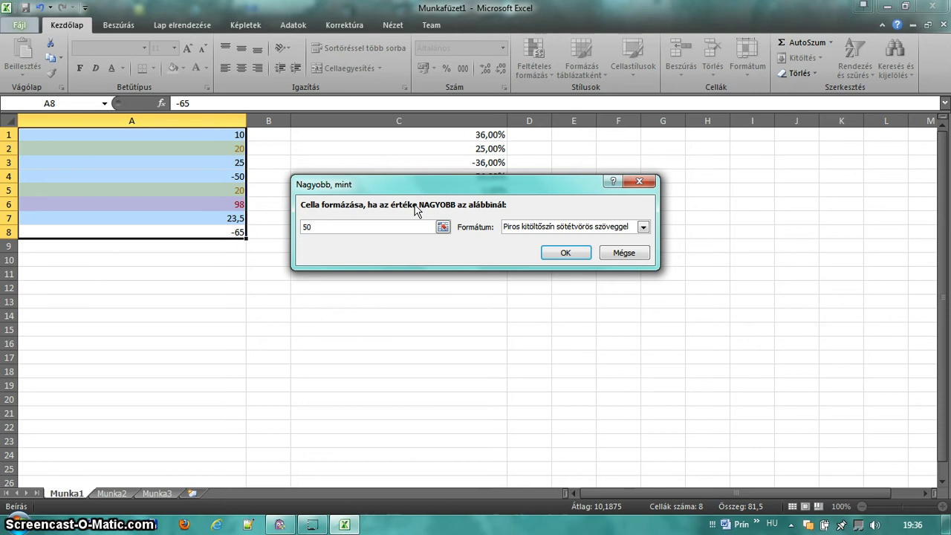
key(BackSpace)
key(BackSpace)
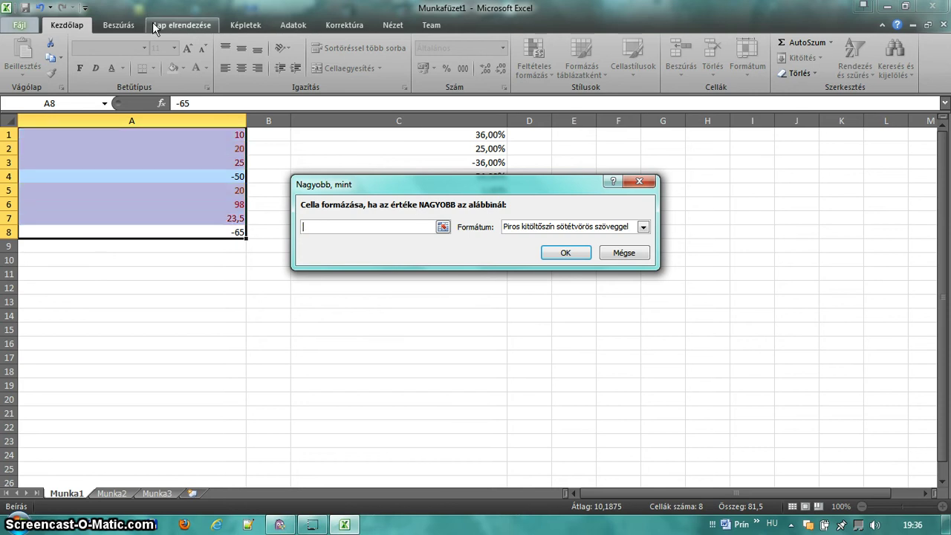
text(25)
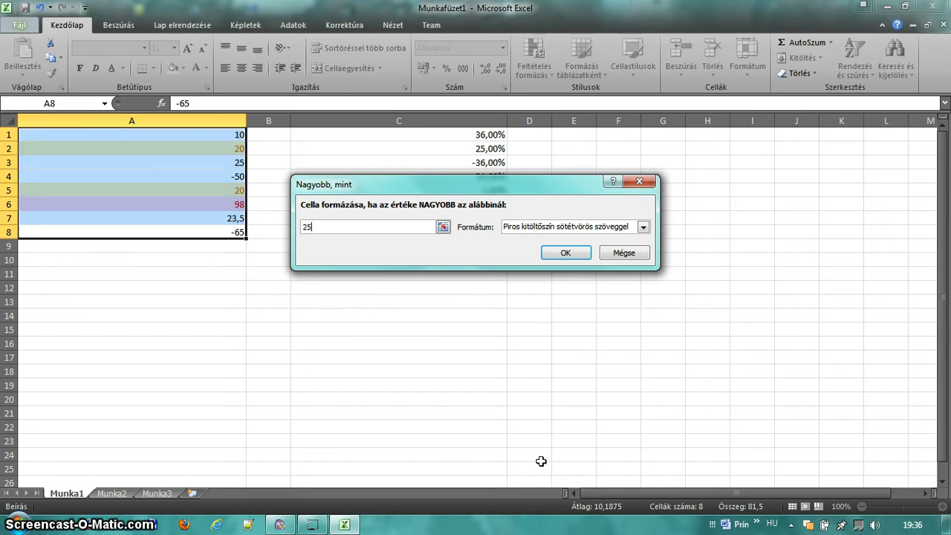
click(554, 234)
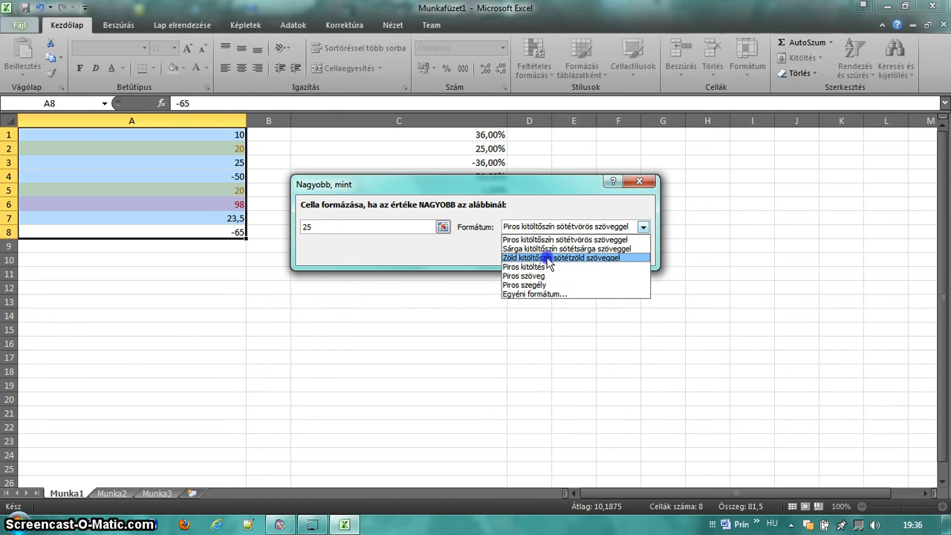
click(561, 259)
click(562, 255)
drag(152, 233, 230, 137)
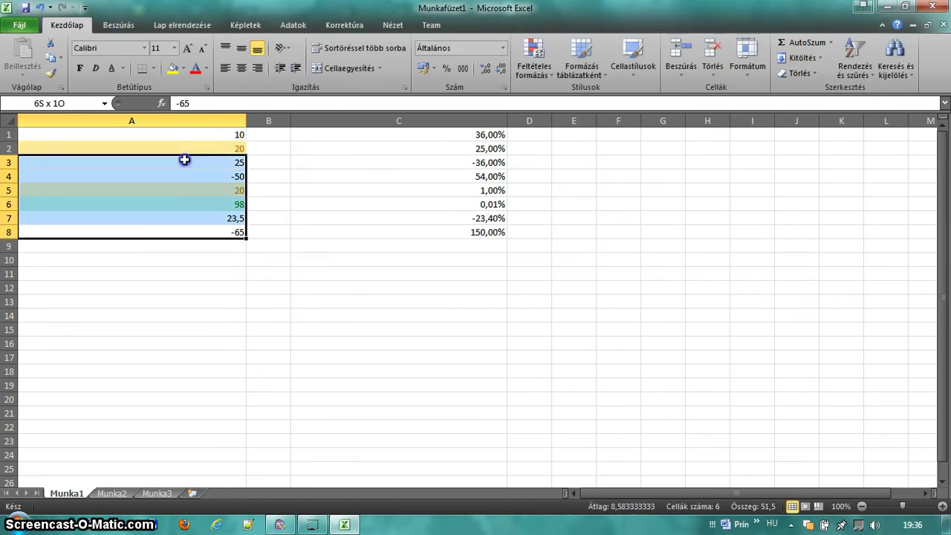
Start a Less Than rule for column A with threshold 0
click(535, 59)
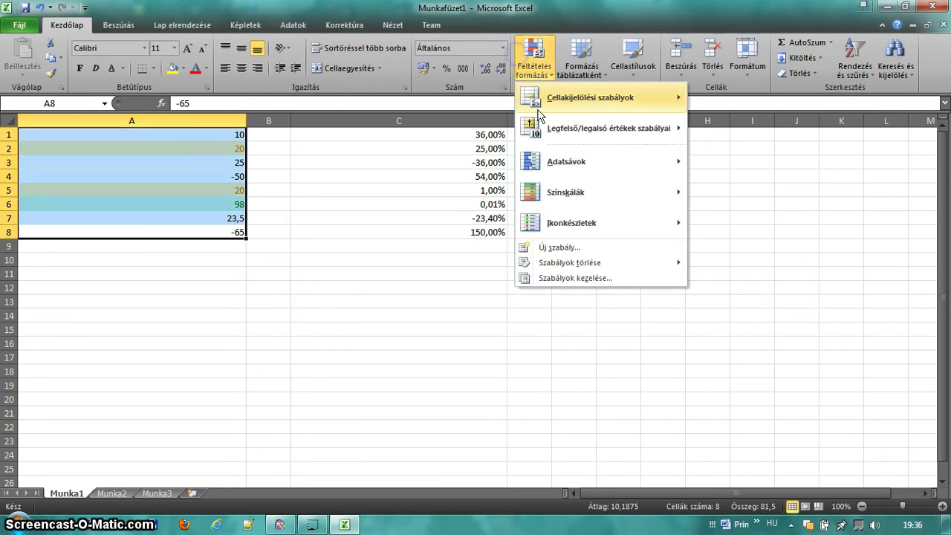
mouse_move(609, 97)
click(740, 131)
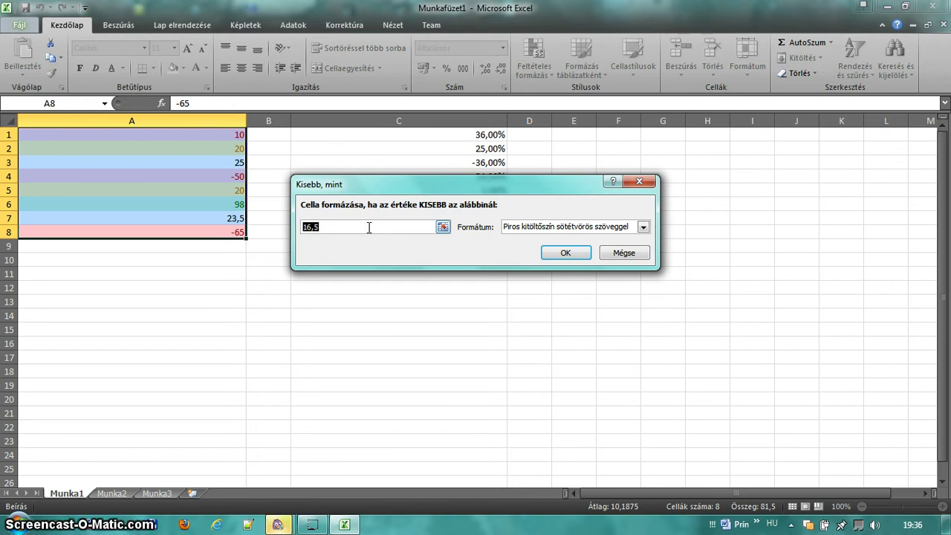
text(25)
key(BackSpace)
key(BackSpace)
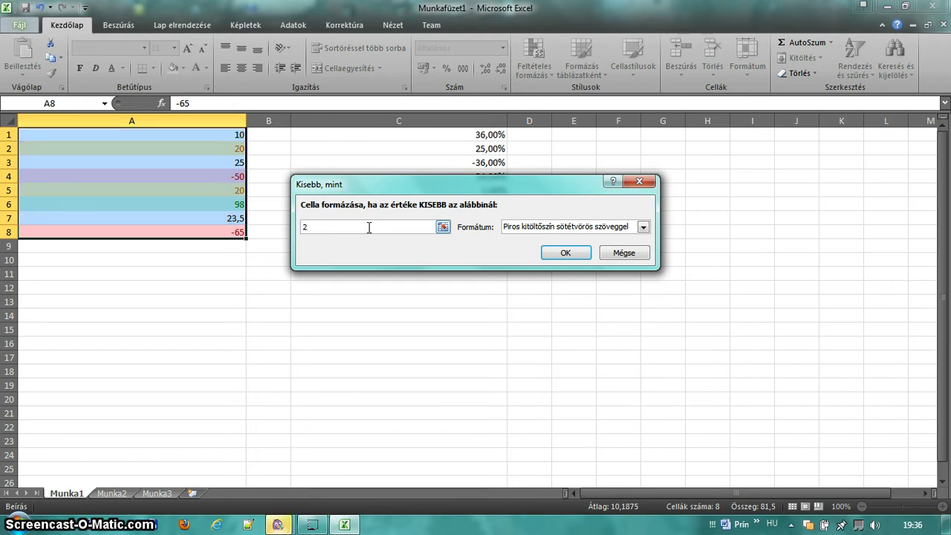
text(0)
key(Tab)
key(Tab)
key(Tab)
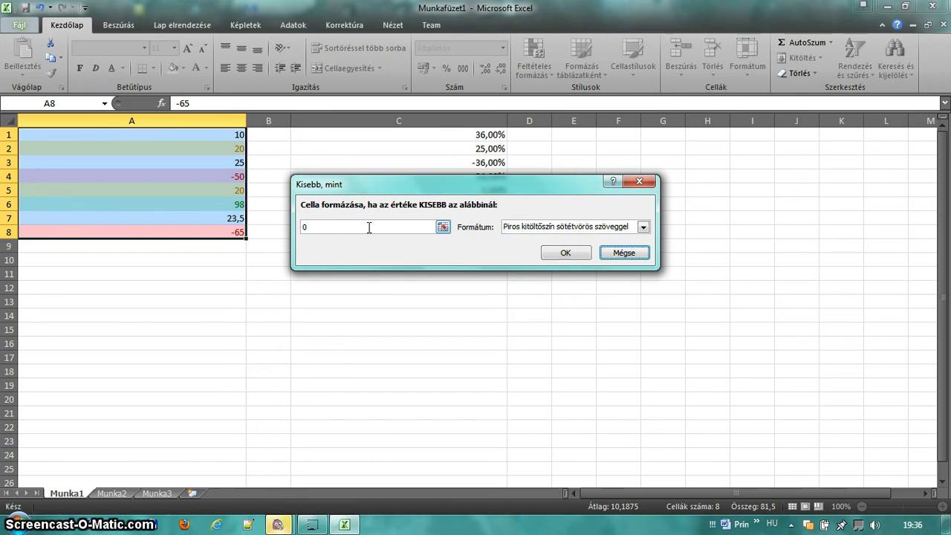
key(Tab)
Give the Less Than 0 rule a custom format with dark blue fill and bold italic font
click(643, 226)
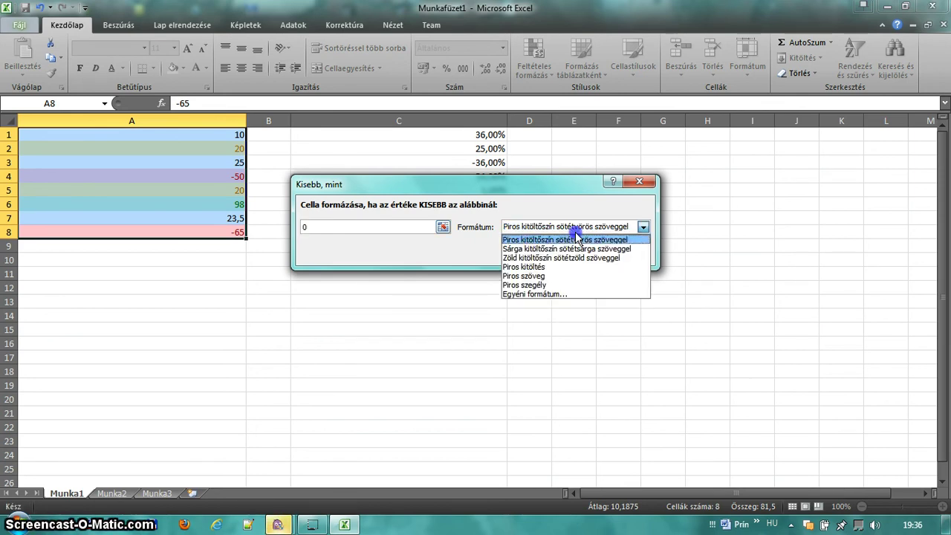
click(546, 298)
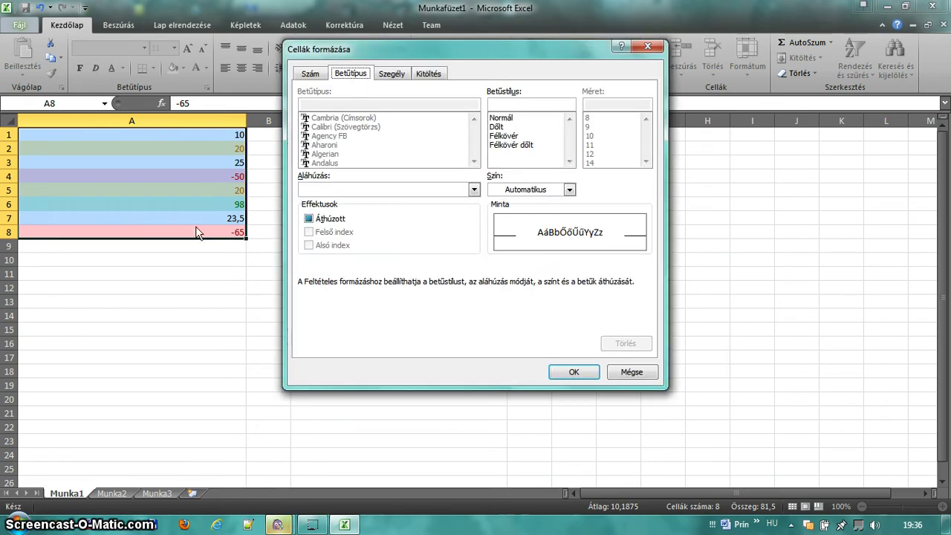
click(388, 73)
click(423, 73)
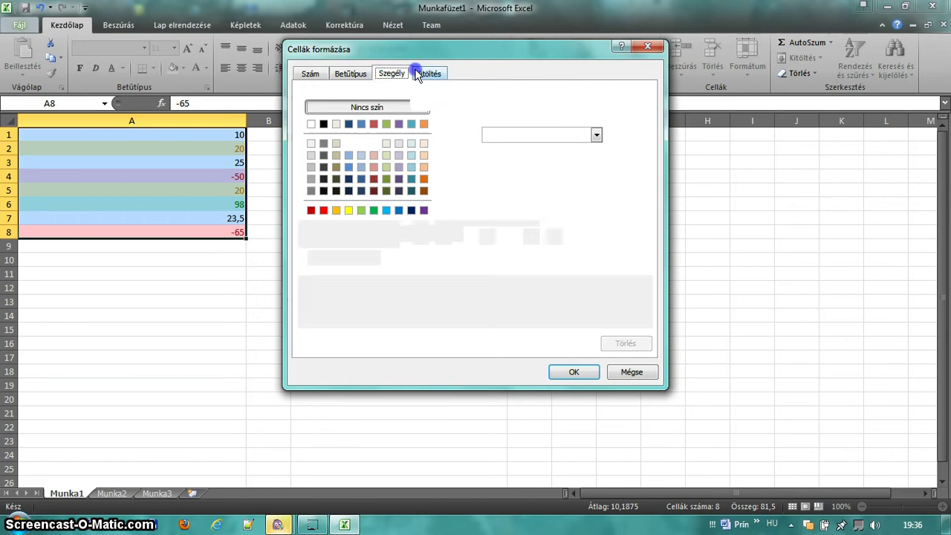
click(361, 168)
click(362, 191)
click(350, 74)
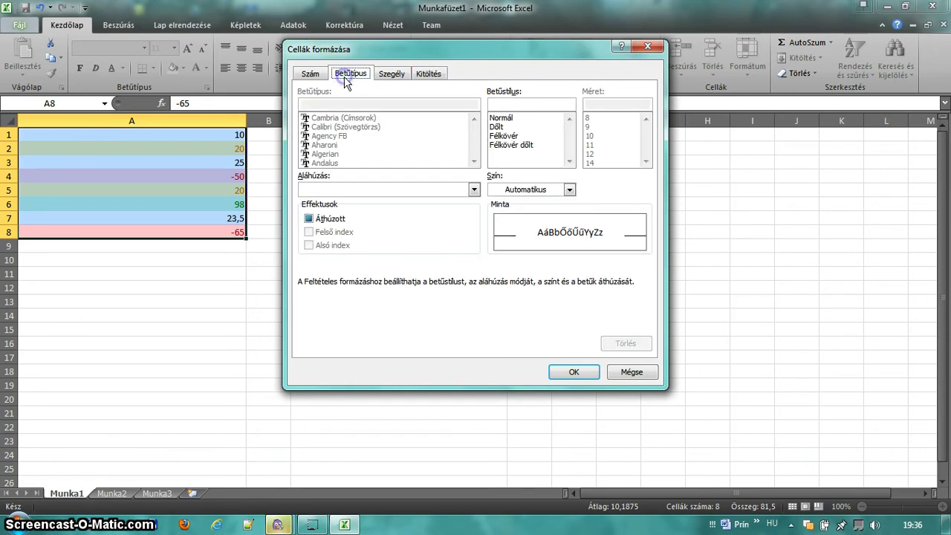
click(323, 220)
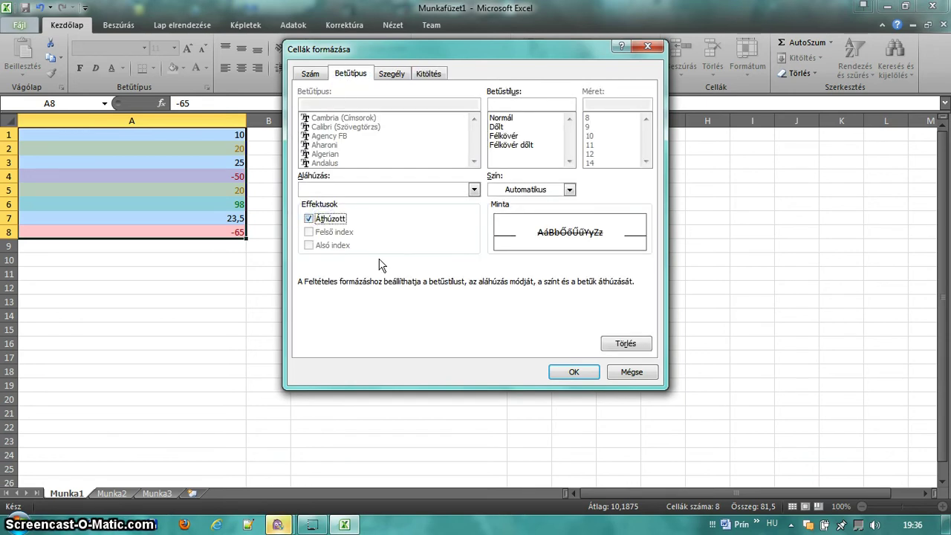
click(336, 220)
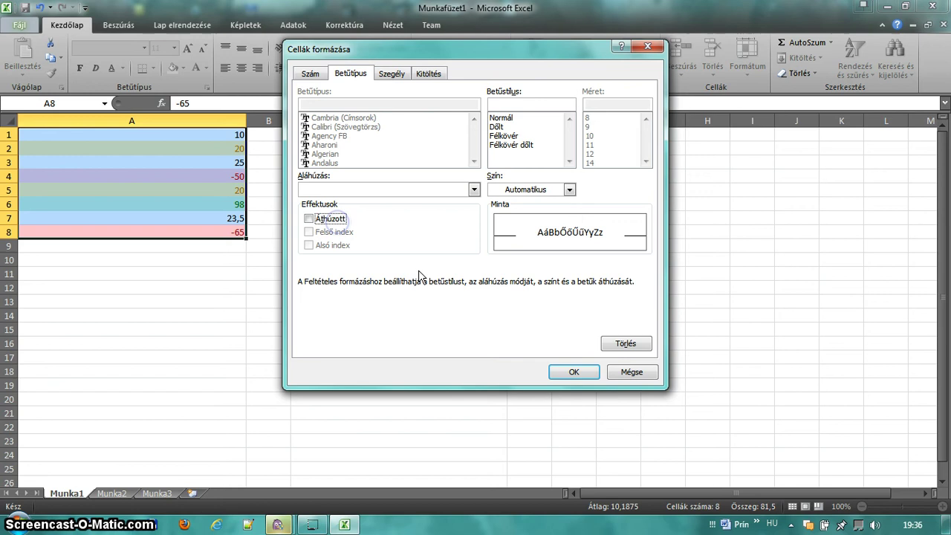
click(515, 127)
click(513, 119)
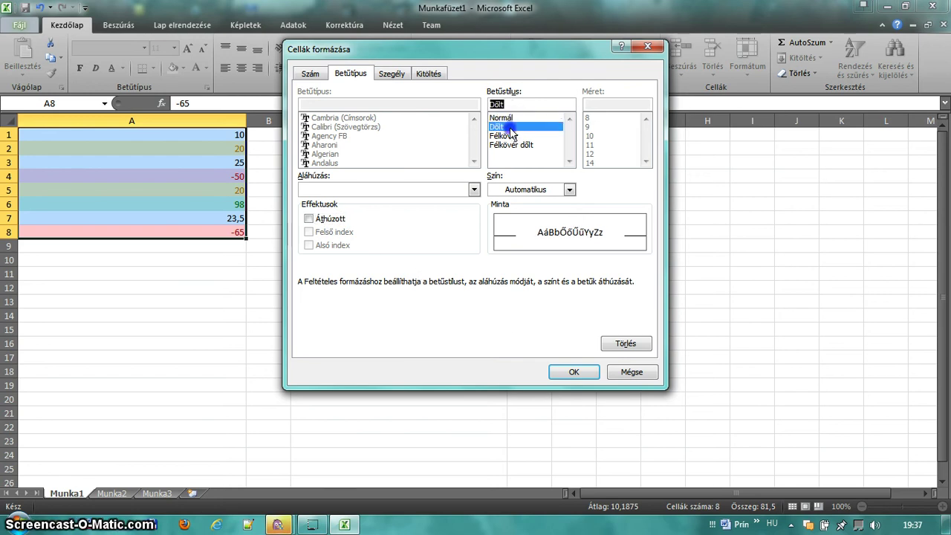
drag(514, 121, 513, 138)
click(515, 145)
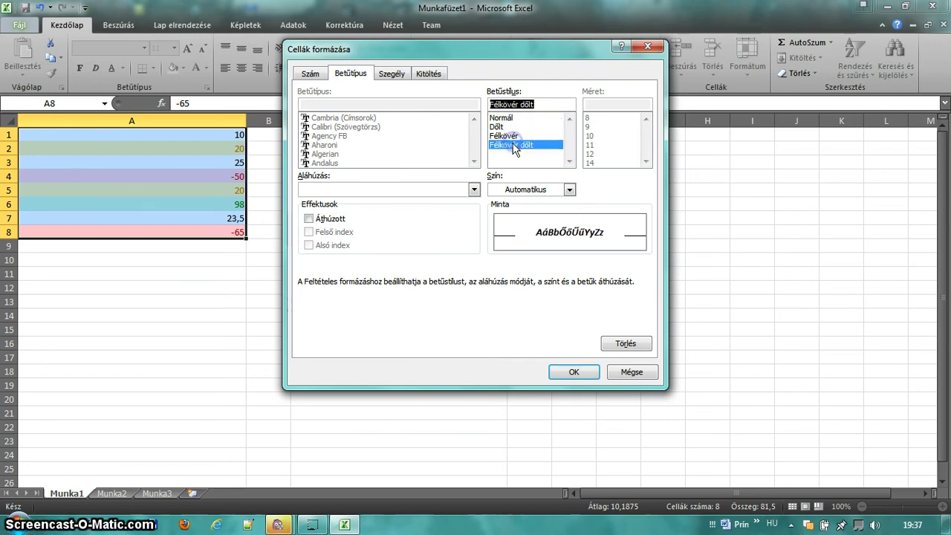
click(574, 372)
Apply the Less Than 0 rule and reselect A1:A8
click(561, 253)
click(268, 259)
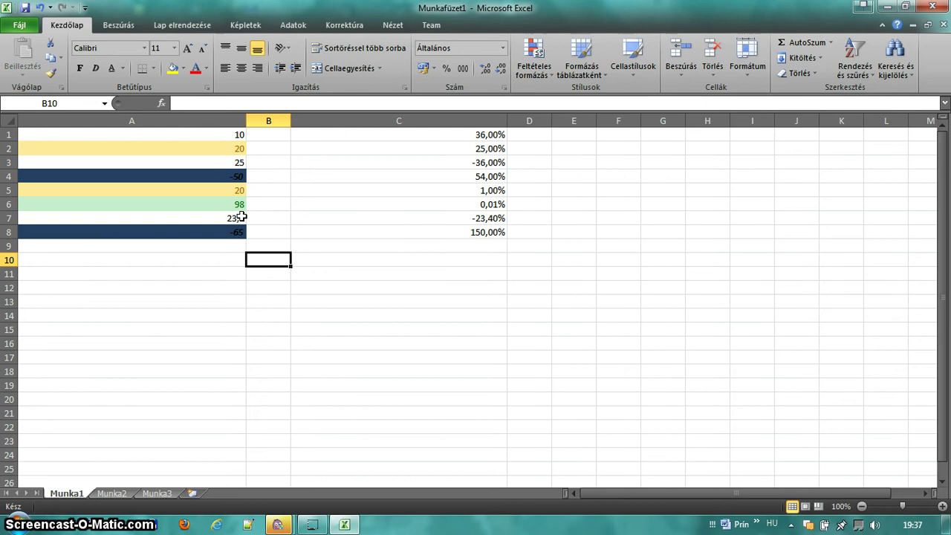
drag(239, 231, 242, 135)
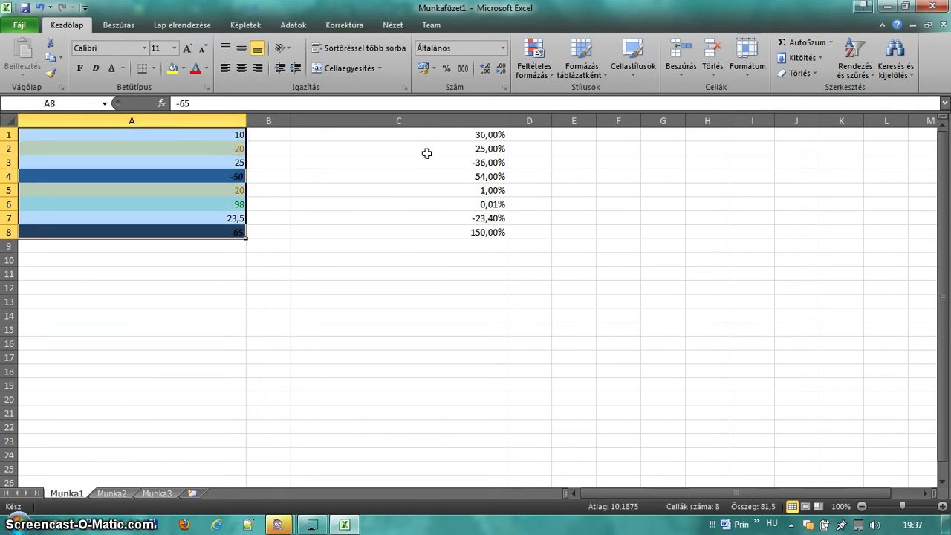
Delete the > 25, duplicate values and < 0 rules in the Rules Manager
click(542, 61)
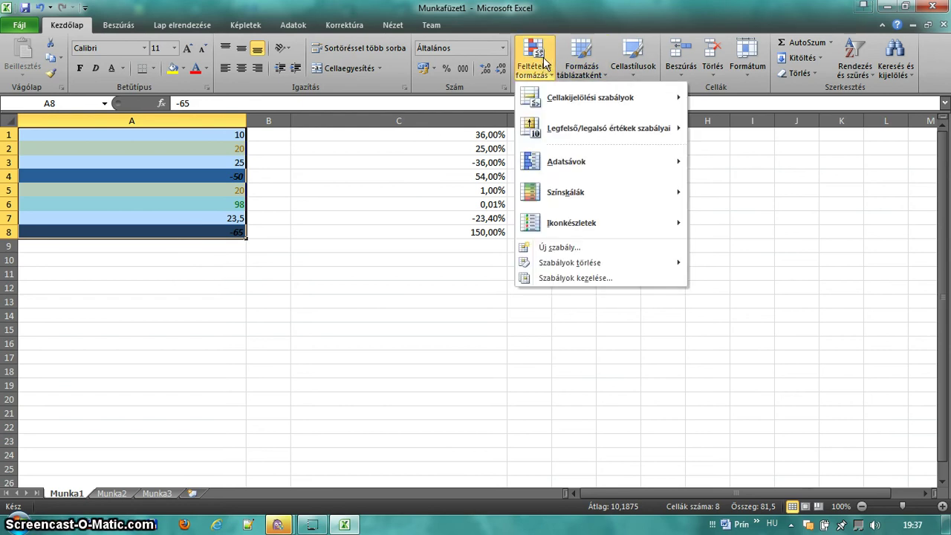
mouse_move(579, 194)
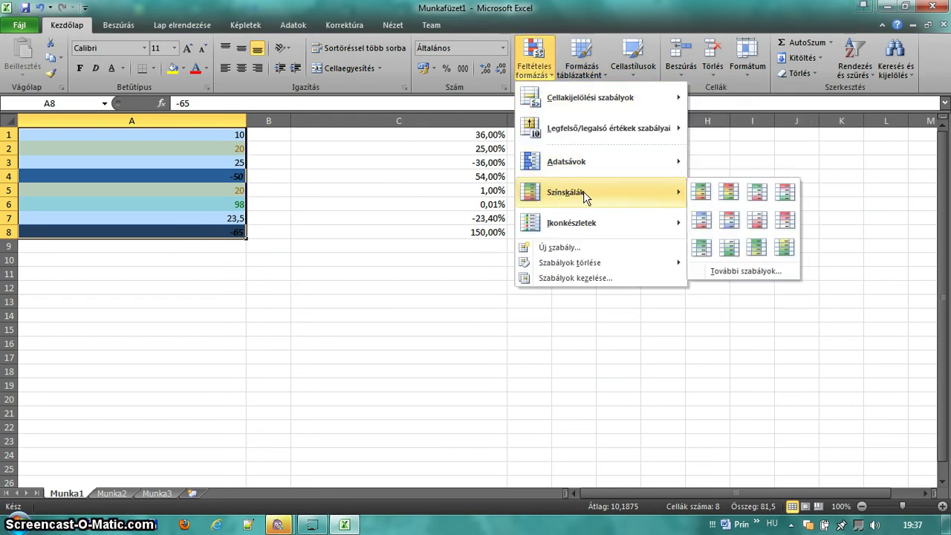
click(394, 180)
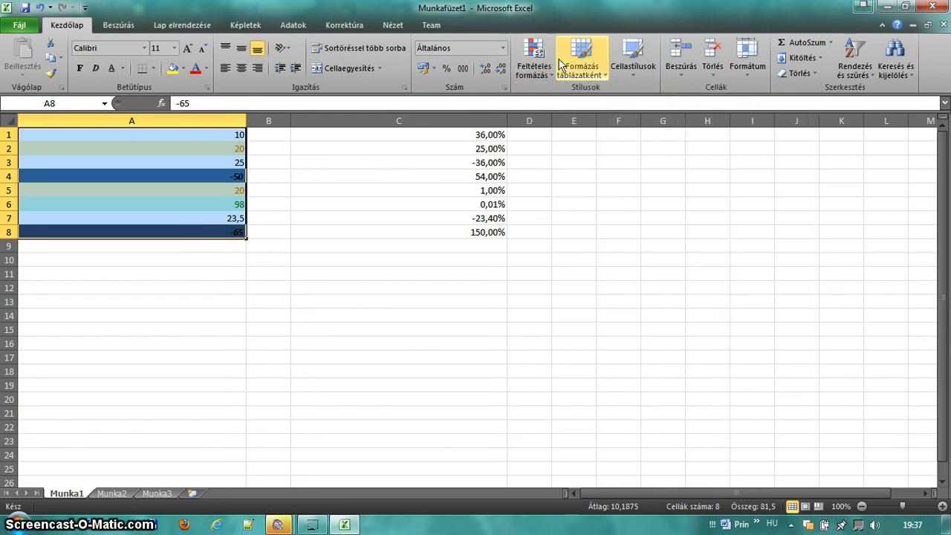
click(530, 63)
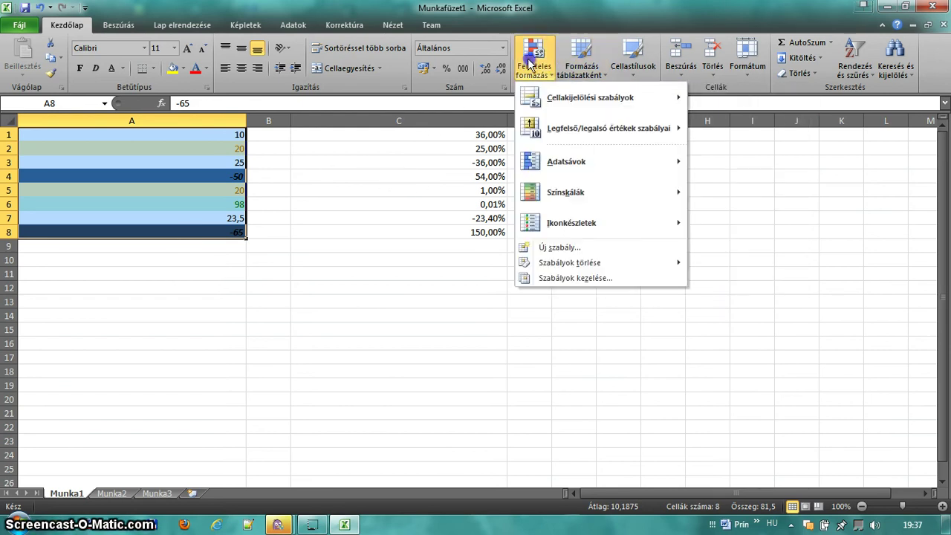
click(556, 279)
click(341, 230)
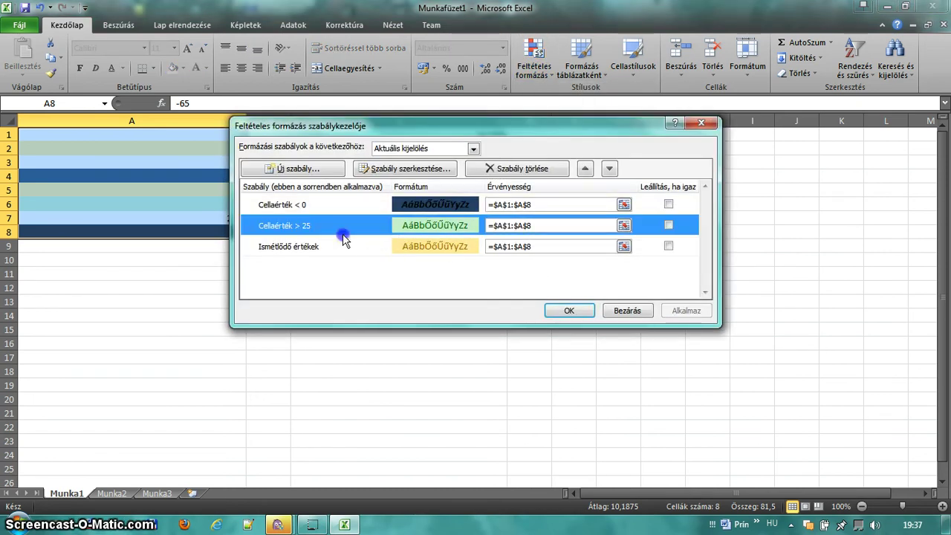
key(Delete)
click(341, 225)
key(Delete)
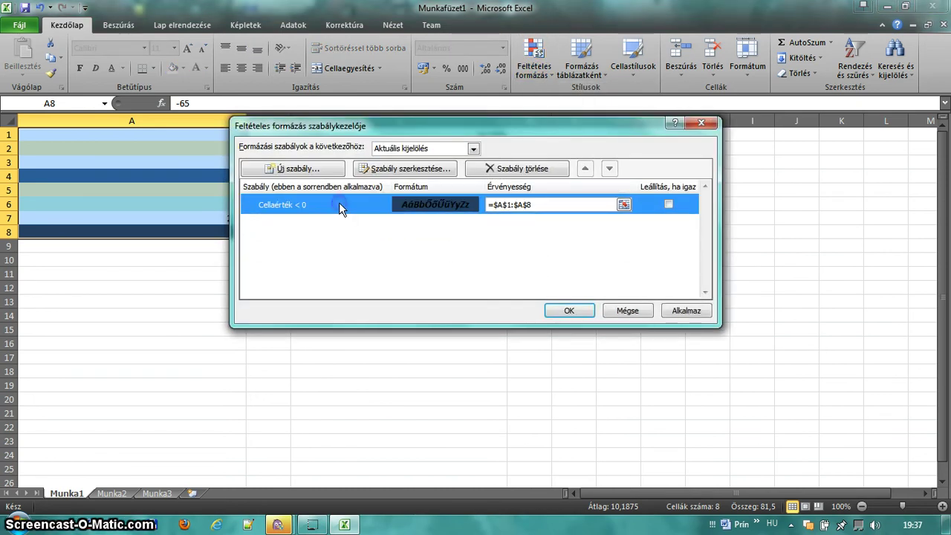
key(Delete)
click(573, 311)
click(535, 71)
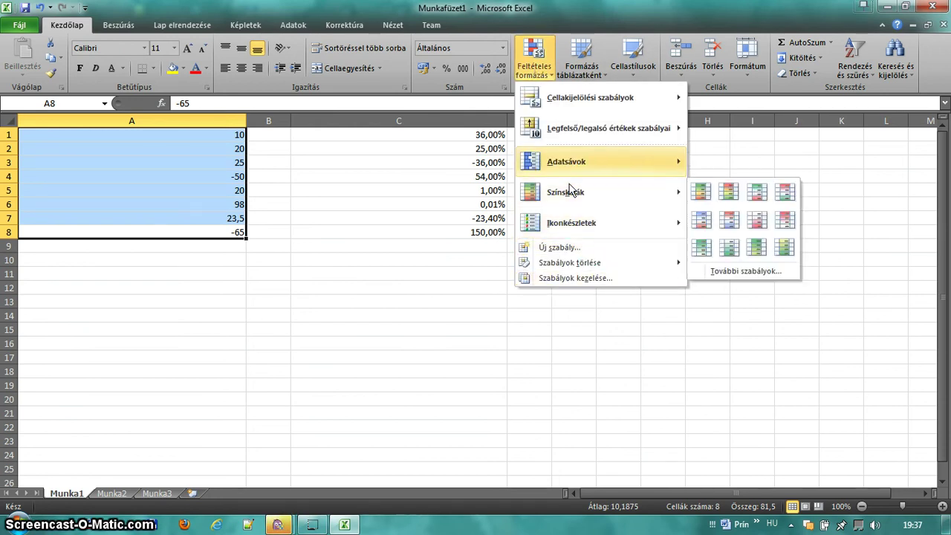
Apply the Green-Yellow-Red colour scale to A1:A8 and bring up its rule in the Rules Manager
mouse_move(590, 187)
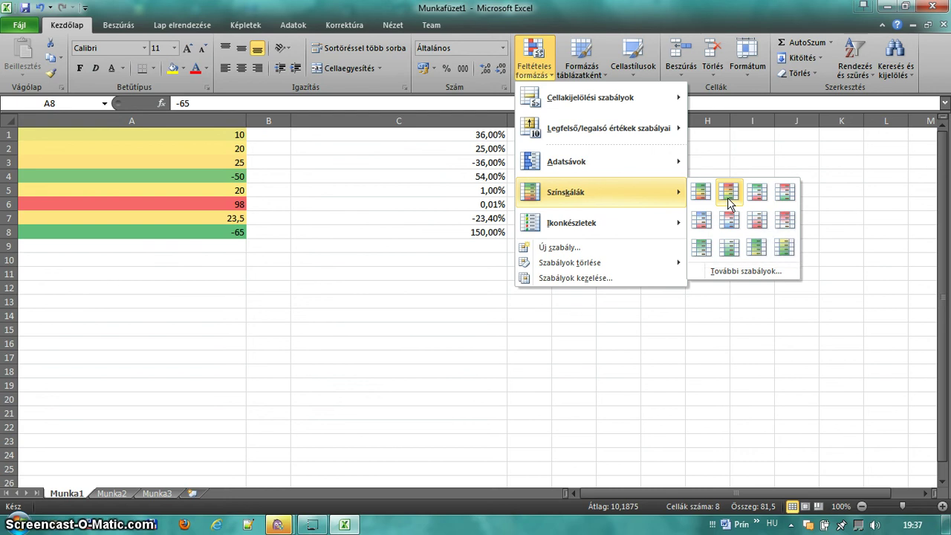
click(729, 195)
right_click(180, 219)
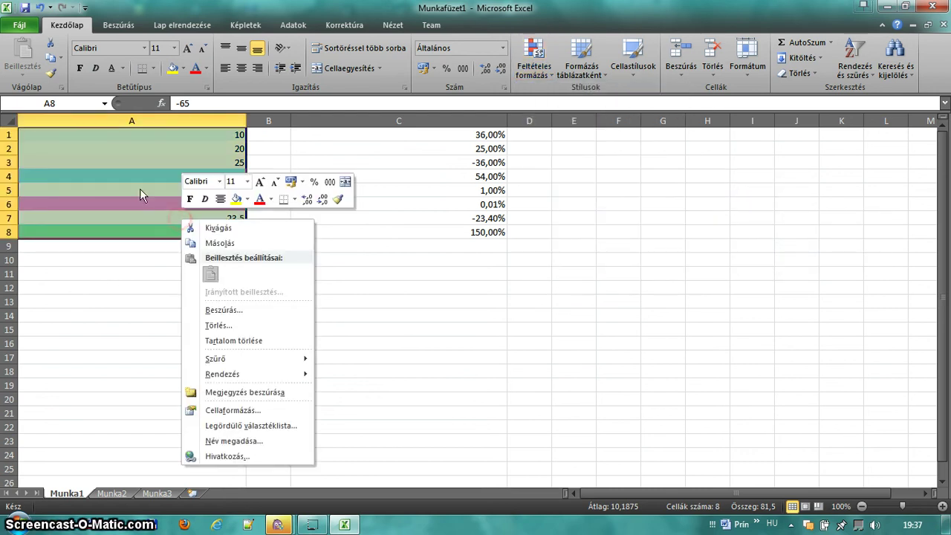
click(518, 75)
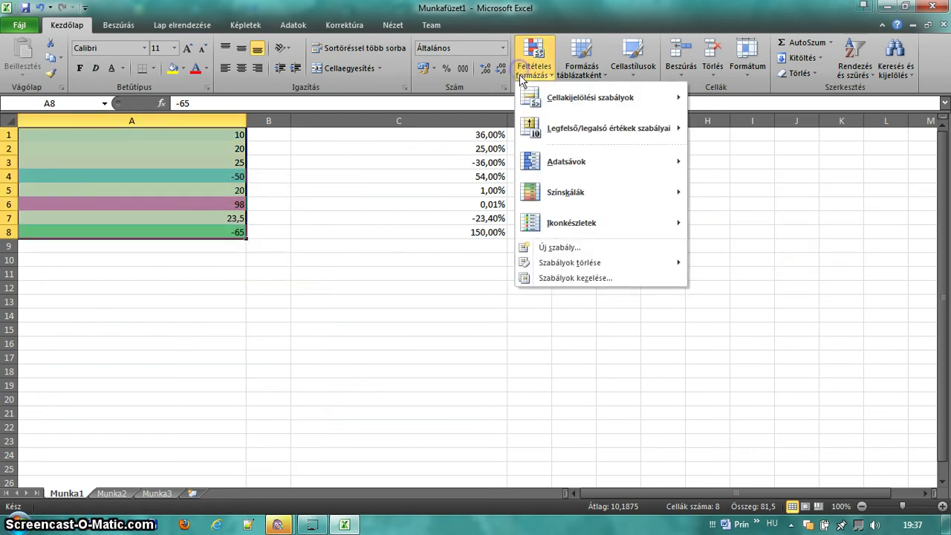
click(560, 278)
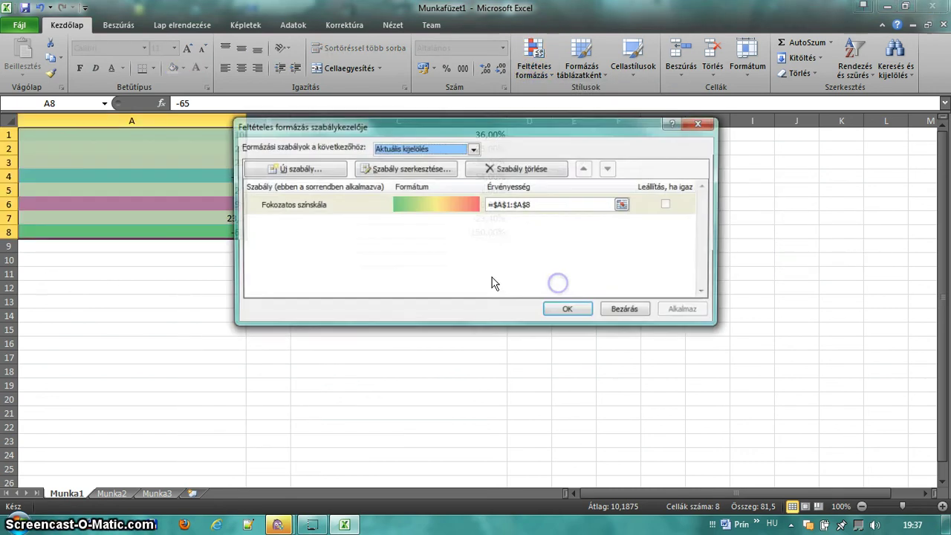
Edit the rule as a 3-colour scale: dark green minimum, orange midpoint, red maximum
double_click(372, 208)
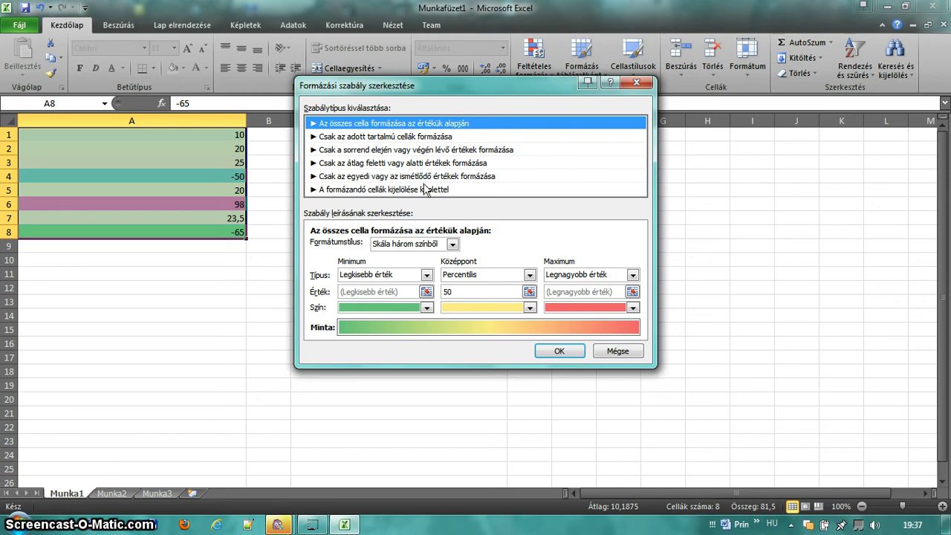
click(408, 244)
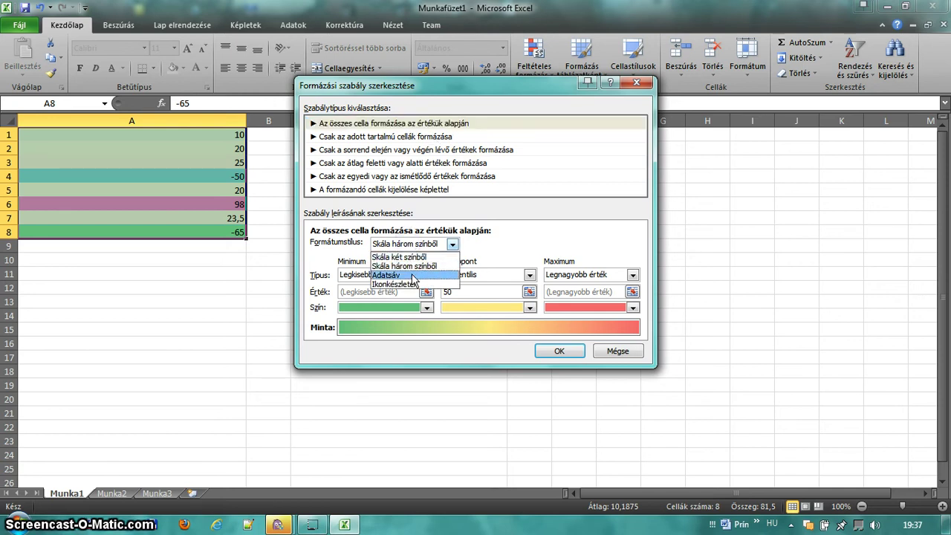
click(408, 273)
click(423, 246)
click(423, 254)
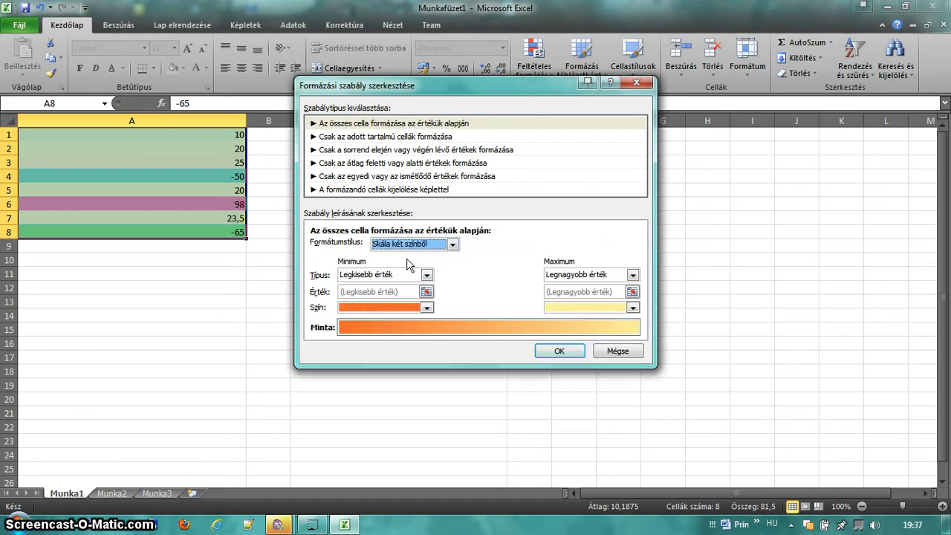
click(416, 247)
click(415, 264)
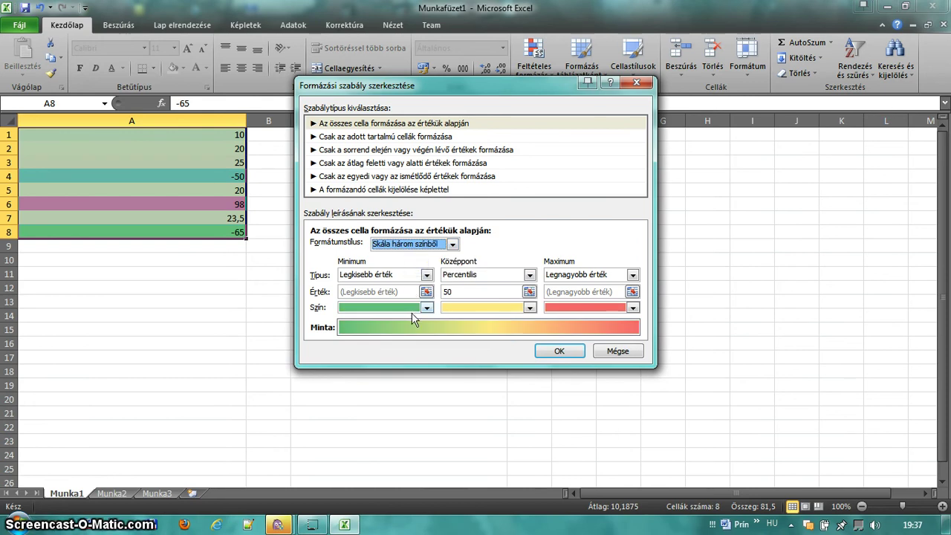
click(411, 308)
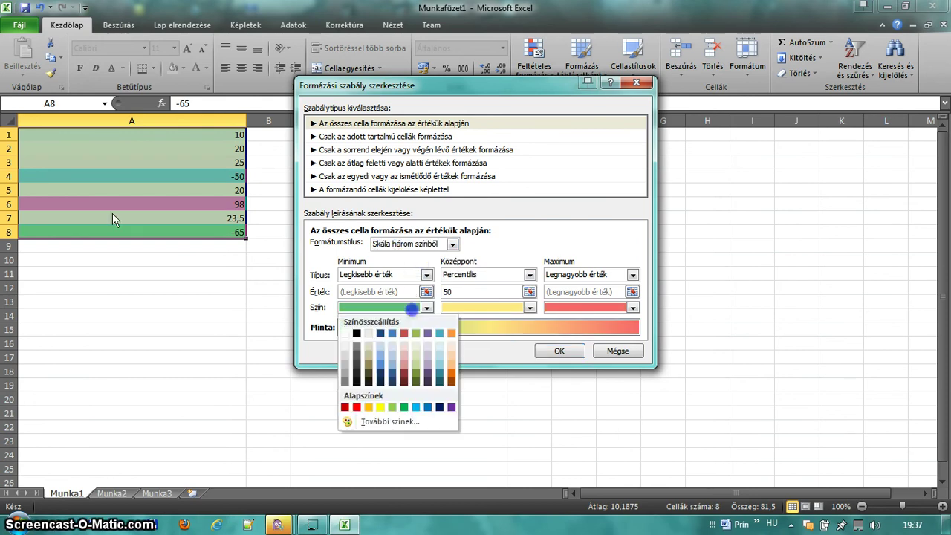
click(403, 407)
click(462, 306)
click(472, 407)
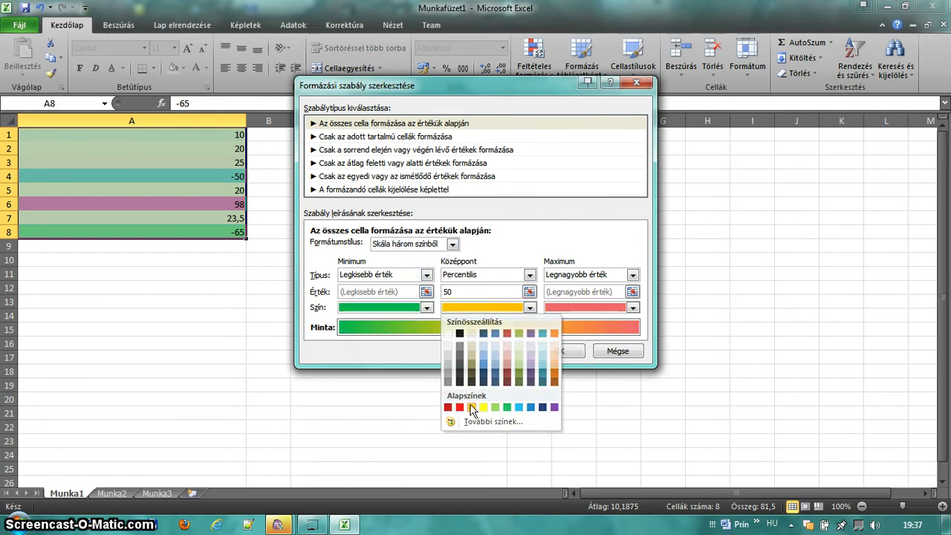
click(576, 306)
click(563, 407)
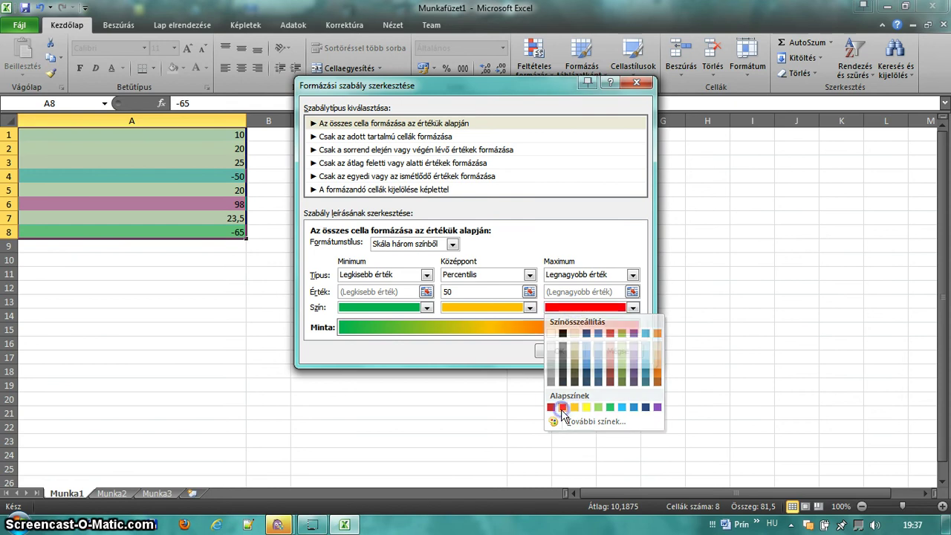
Keep Lowest Value as minimum, set the midpoint to Percentile 0, and apply the rule
click(386, 281)
click(387, 274)
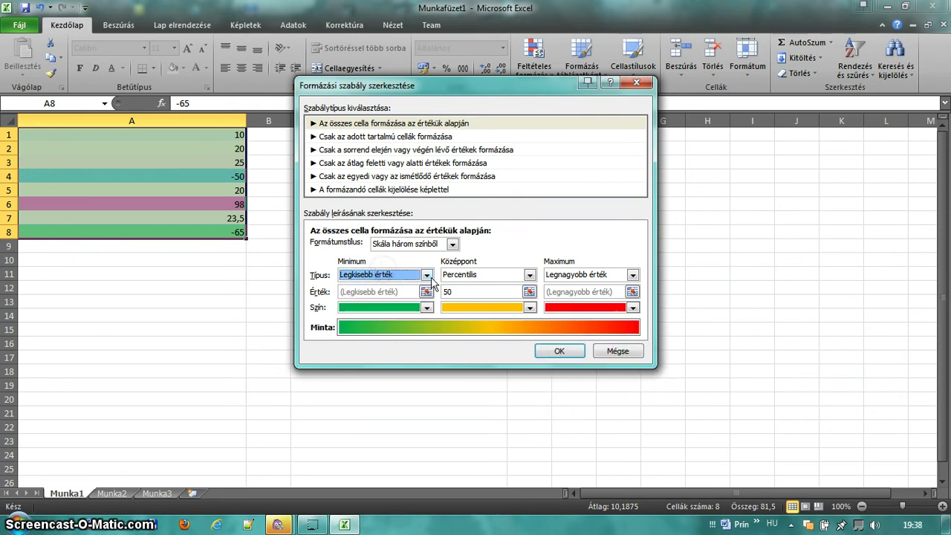
click(462, 277)
click(467, 315)
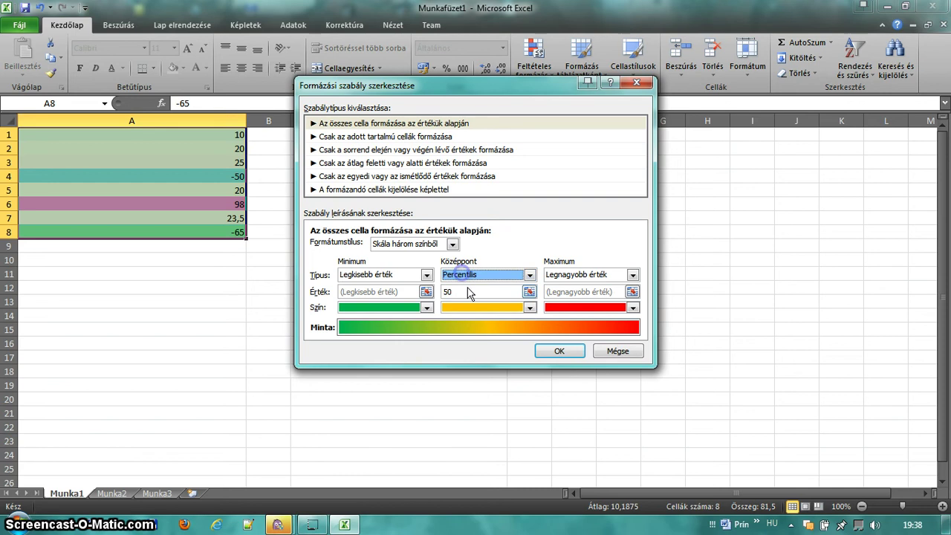
key(Tab)
text(0)
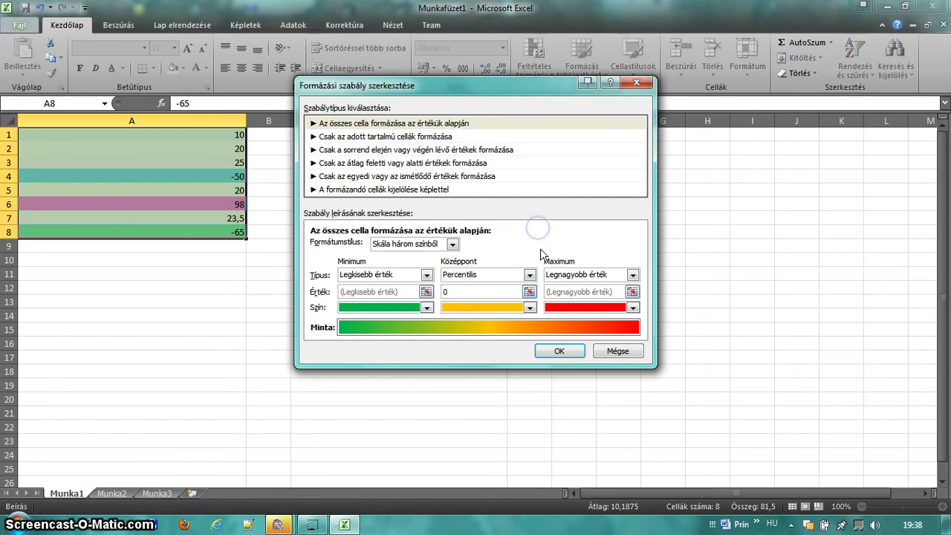
click(563, 352)
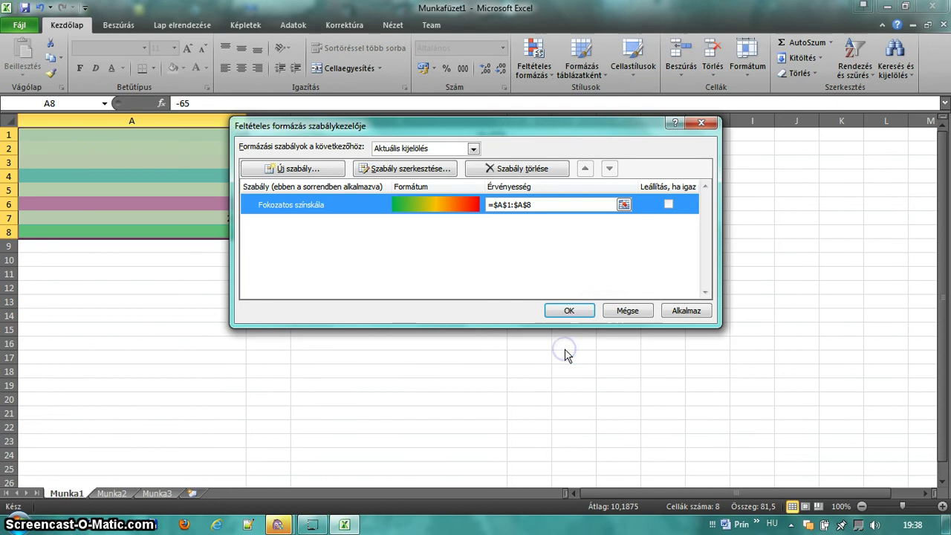
click(671, 318)
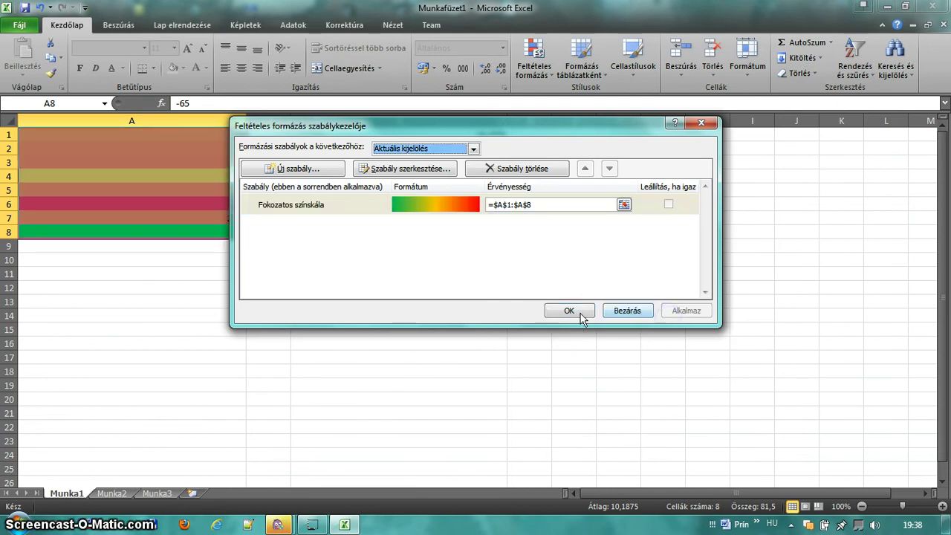
Close the Rules Manager and clear the values in A1:A8
click(572, 311)
click(205, 206)
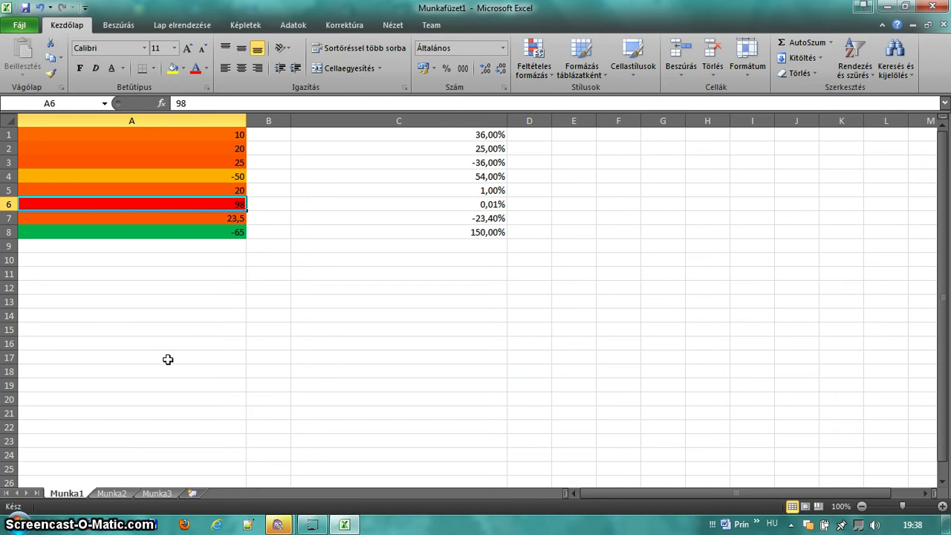
drag(231, 231, 225, 136)
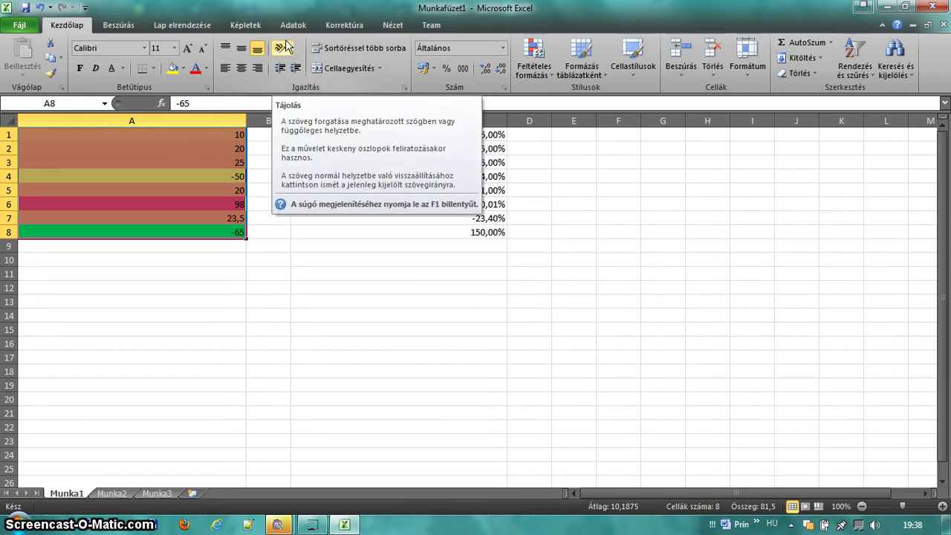
click(137, 32)
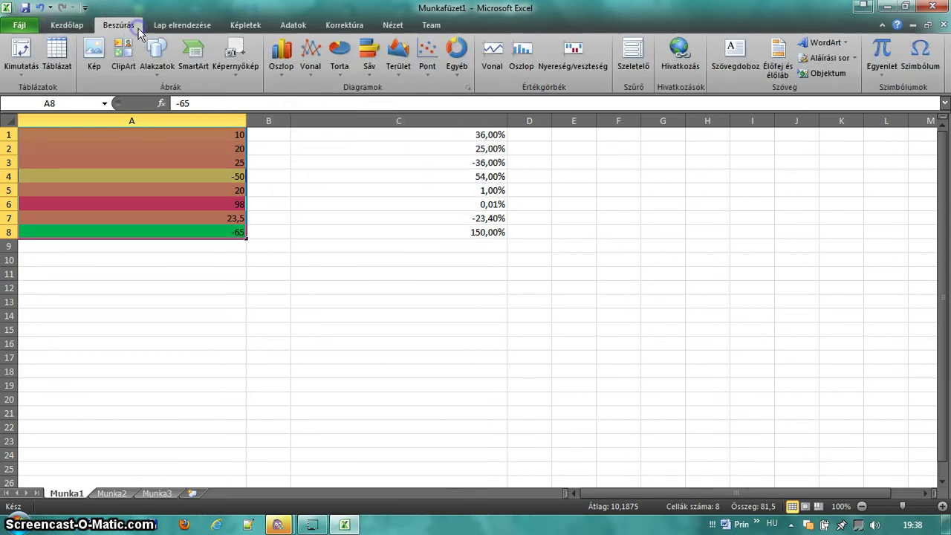
click(64, 26)
key(Delete)
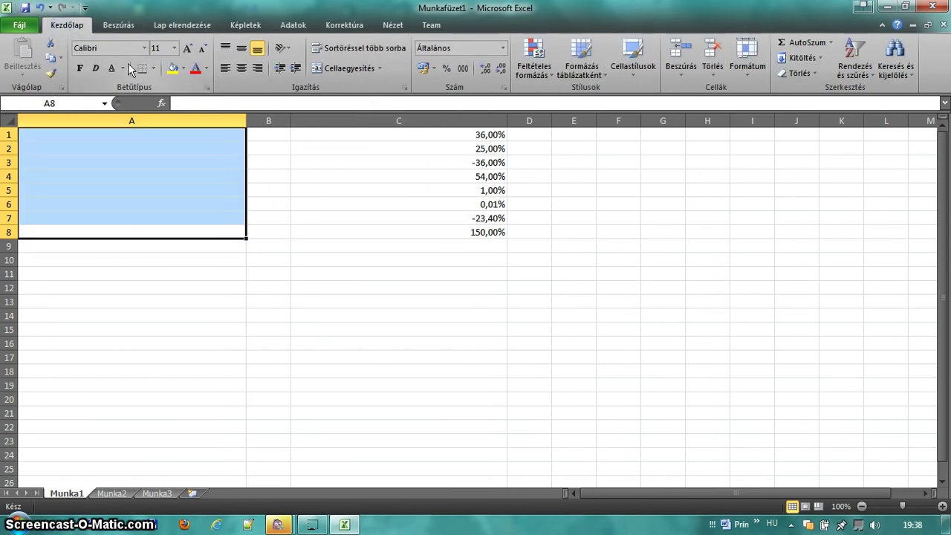
key(Up)
key(Up)
key(Up)
key(Up)
key(Up)
key(Up)
key(Up)
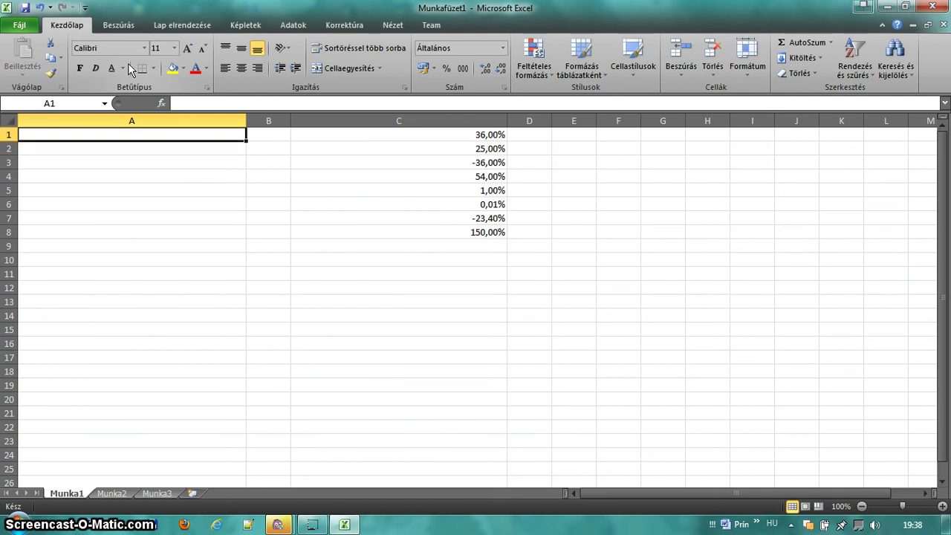
Enter 20, 10, 5, 0, -5, -10, -25, -30 into A1:A8
text(20)
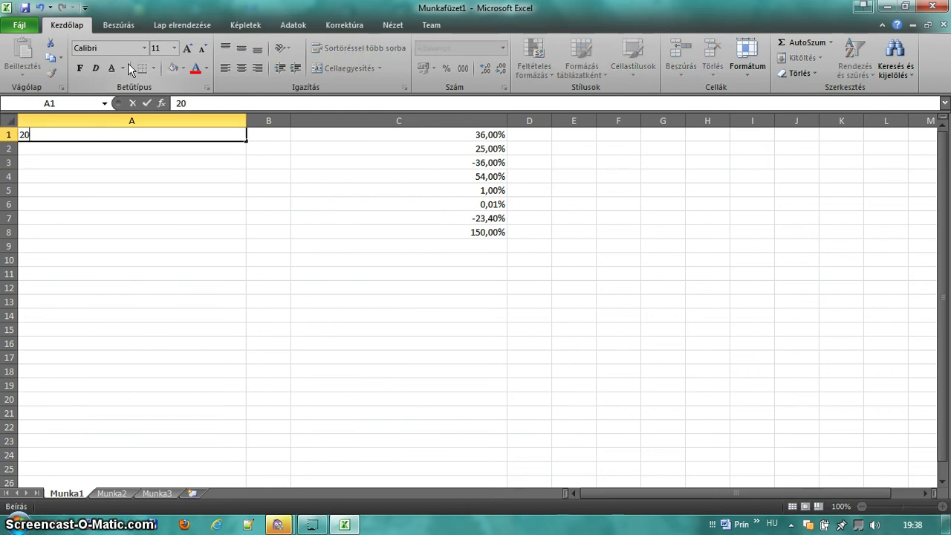
key(Return)
text(10)
key(Return)
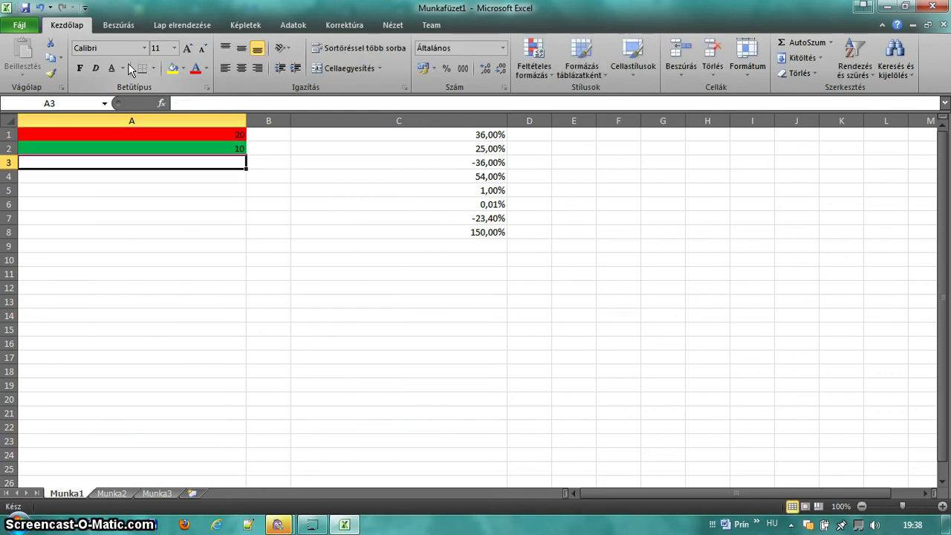
text(5)
key(Return)
text(0)
key(Return)
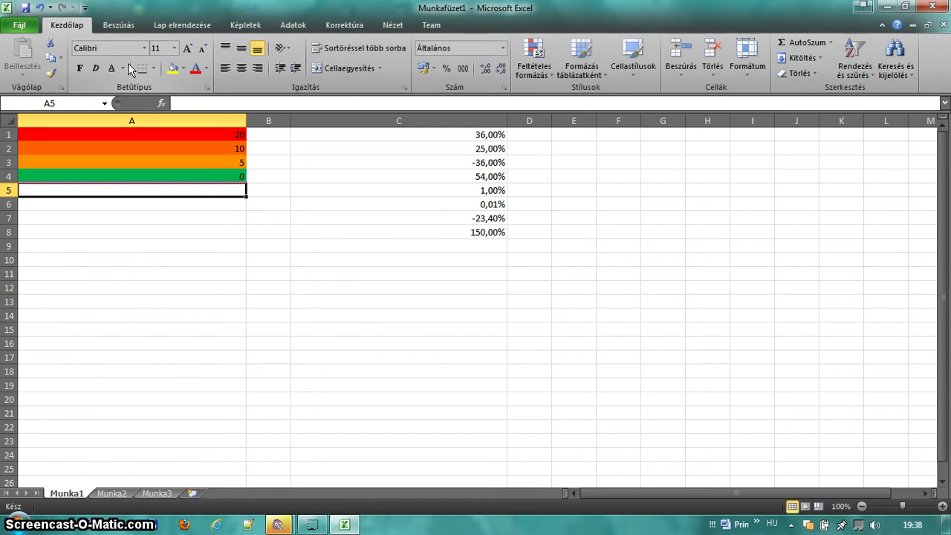
text(-5)
key(Return)
text(-1)
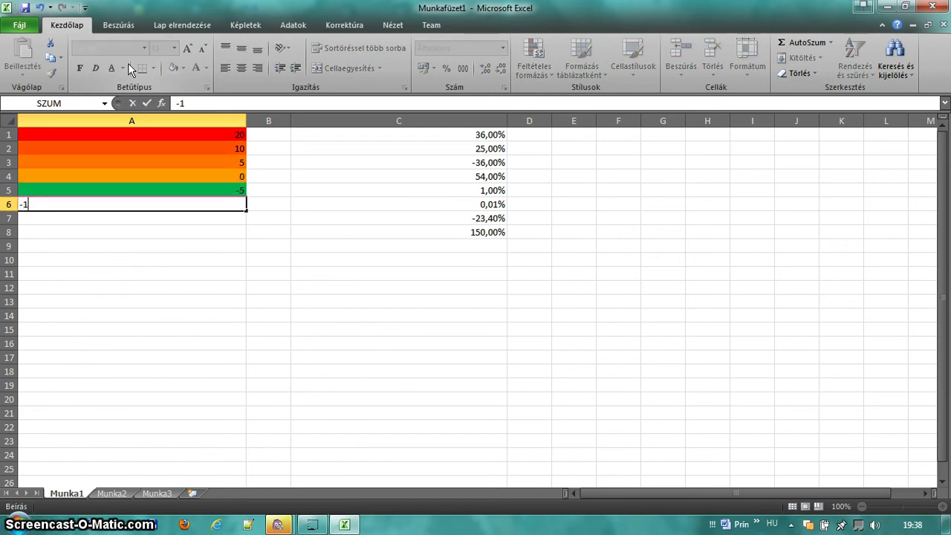
text(01)
key(Return)
key(Up)
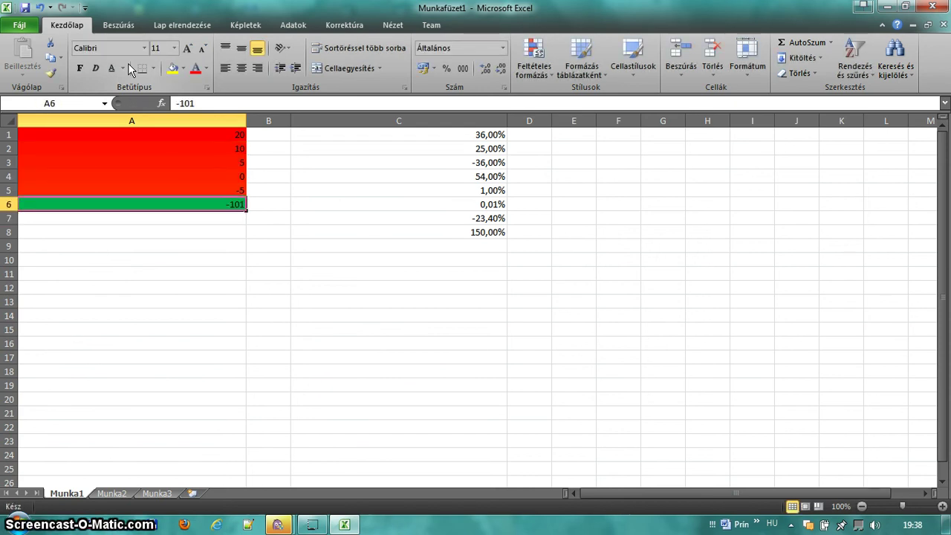
text(-10)
key(Return)
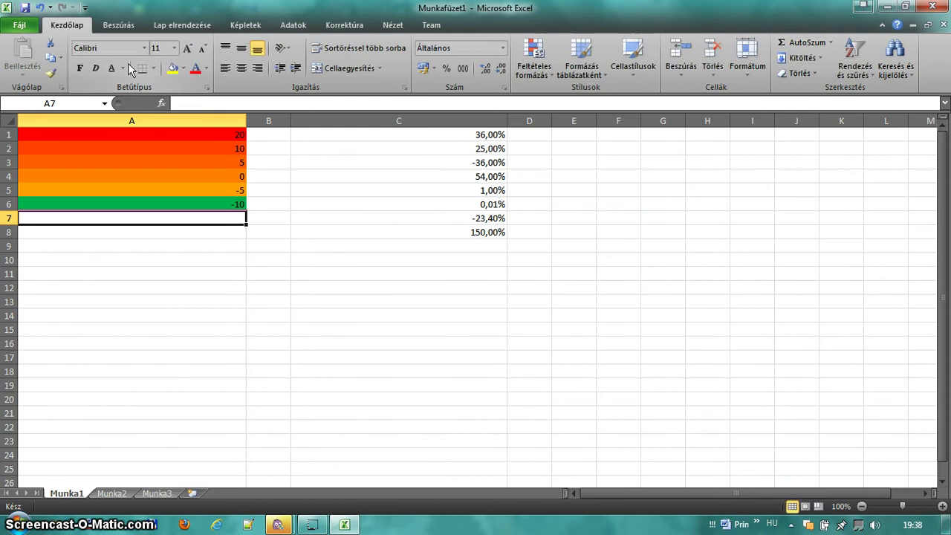
text(-25)
key(Return)
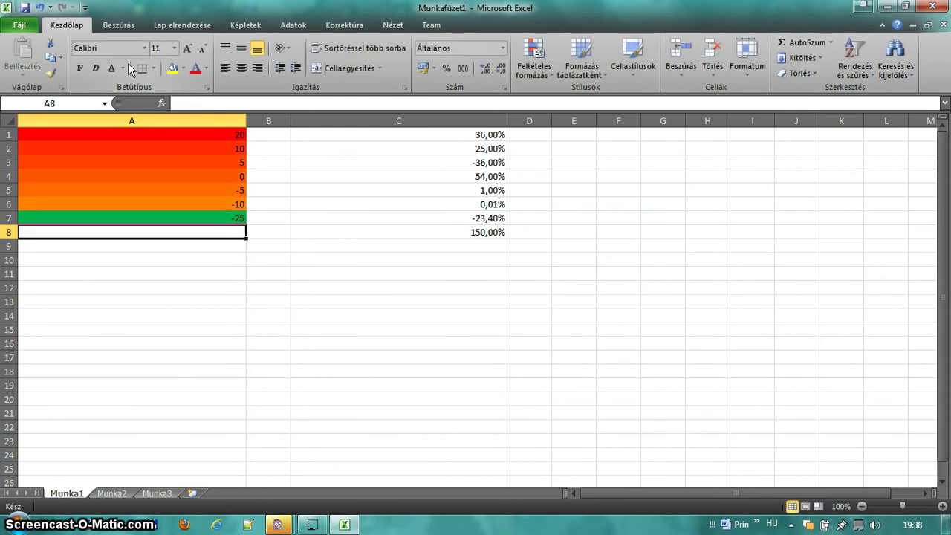
text(-30)
key(Return)
key(Return)
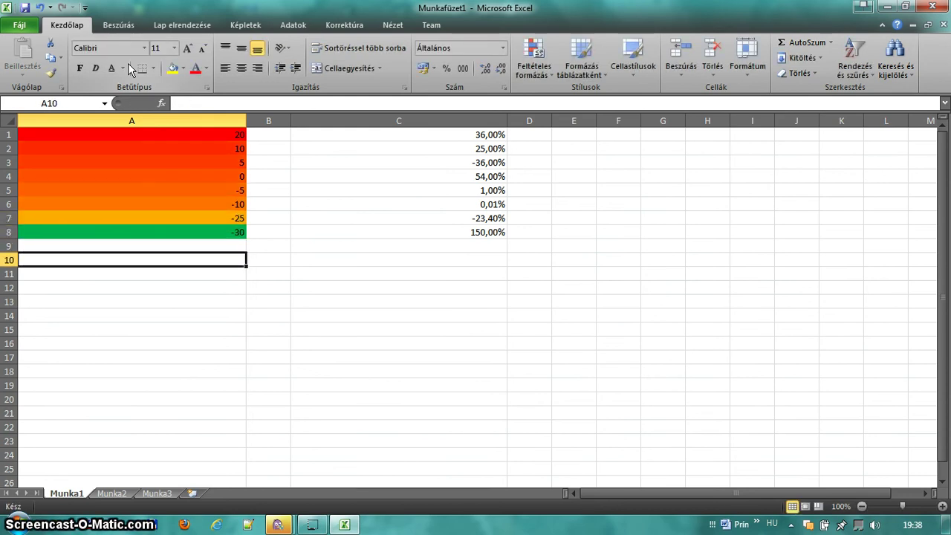
key(Up)
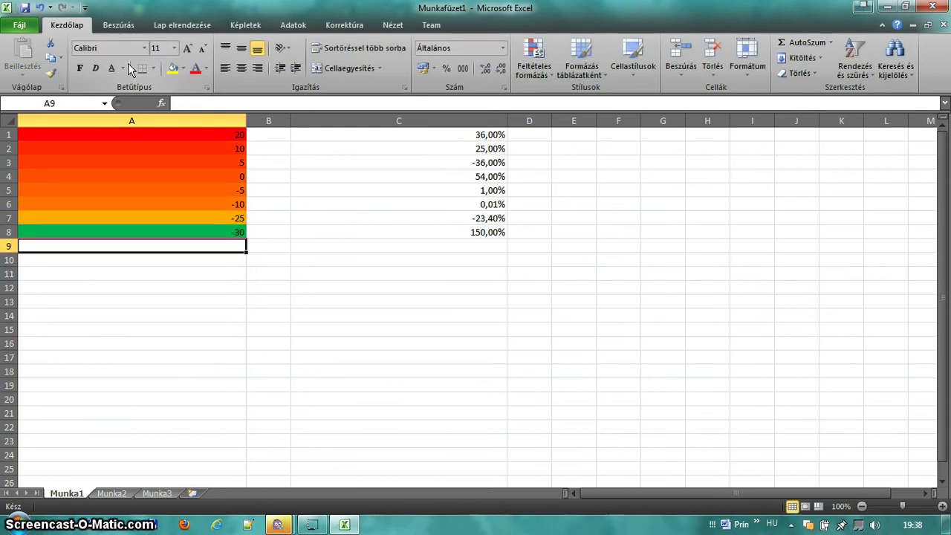
Check the recoloured cells, then select A1:A8 and the column C percentages
click(208, 231)
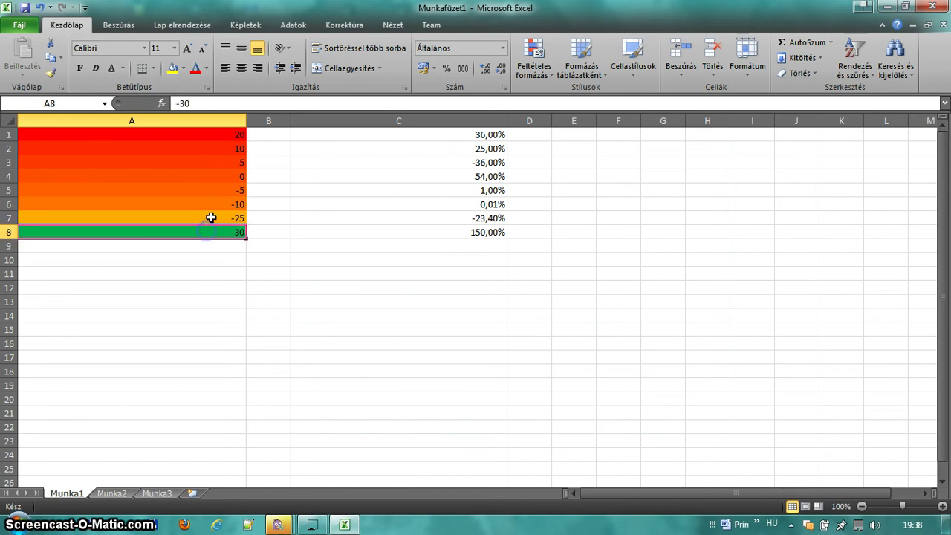
click(211, 217)
click(209, 181)
click(220, 218)
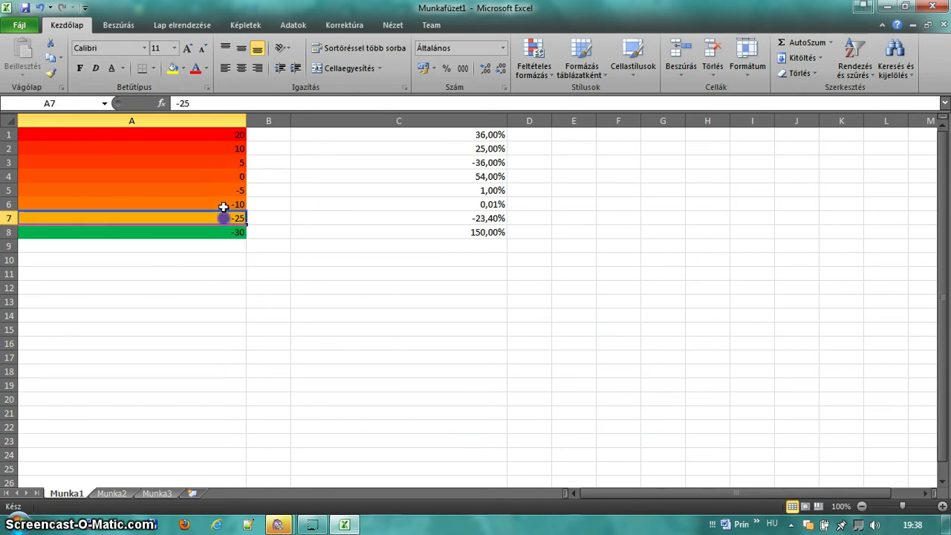
click(221, 191)
click(221, 162)
click(215, 217)
drag(216, 204, 221, 148)
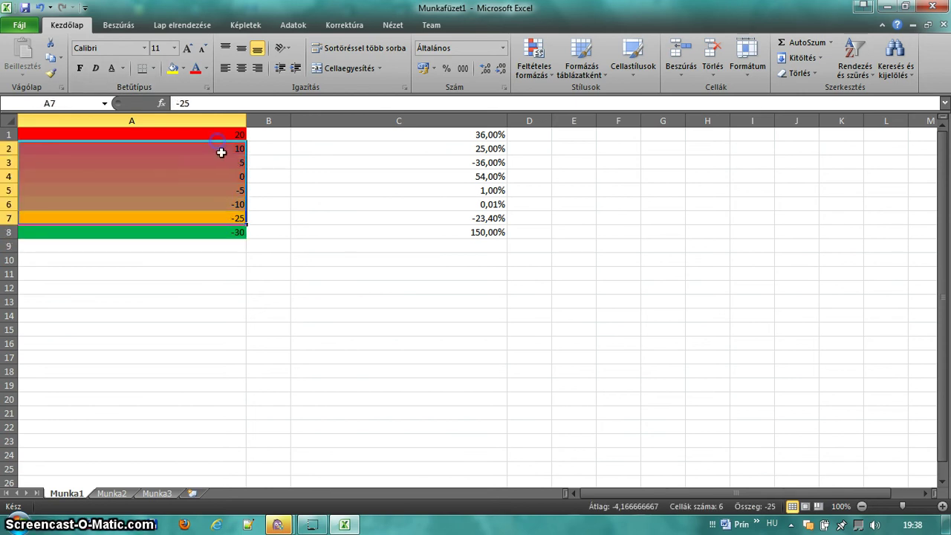
click(314, 188)
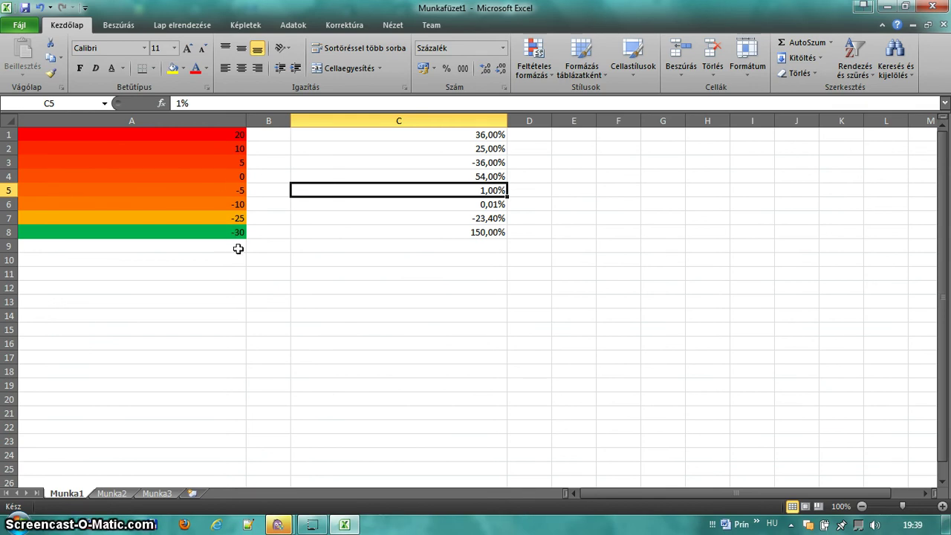
drag(203, 234, 214, 133)
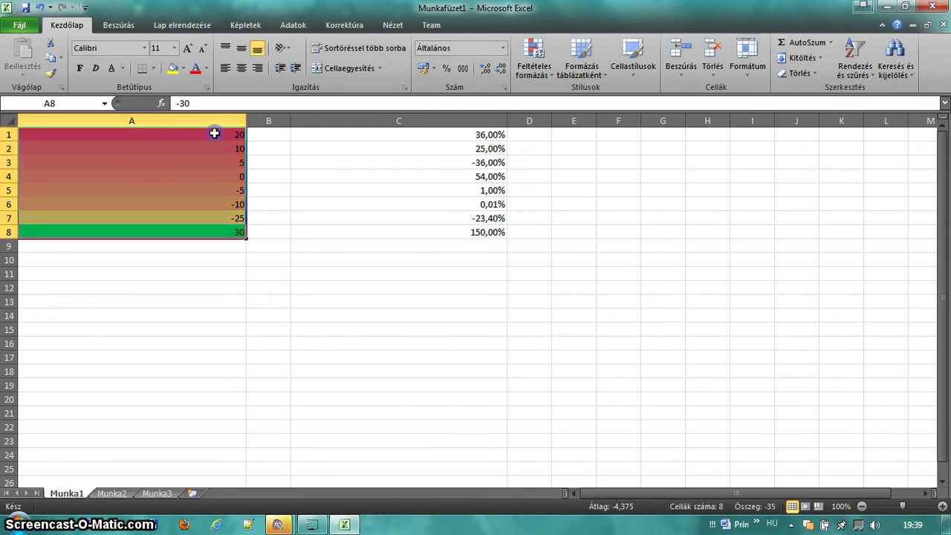
drag(485, 136, 483, 233)
Apply blue Gradient Fill data bars to C1:C8
click(534, 59)
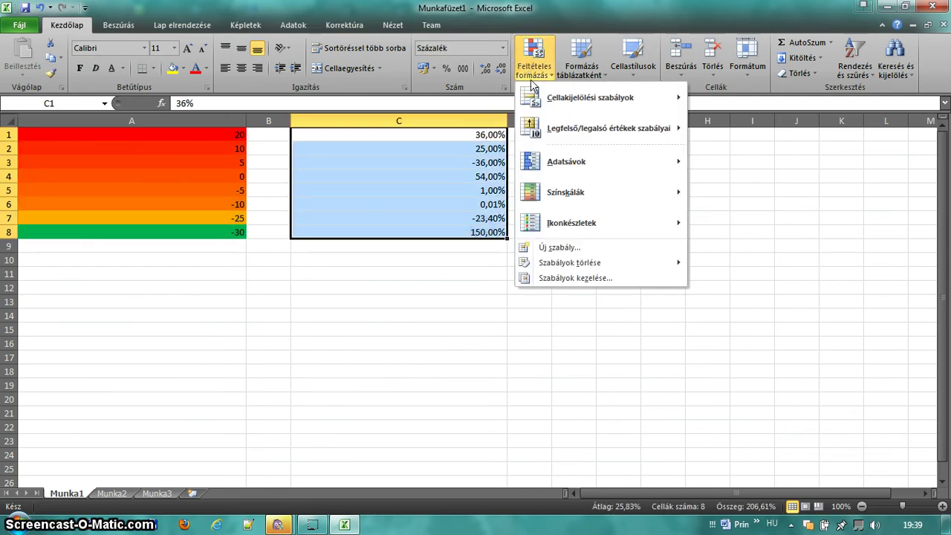
mouse_move(673, 163)
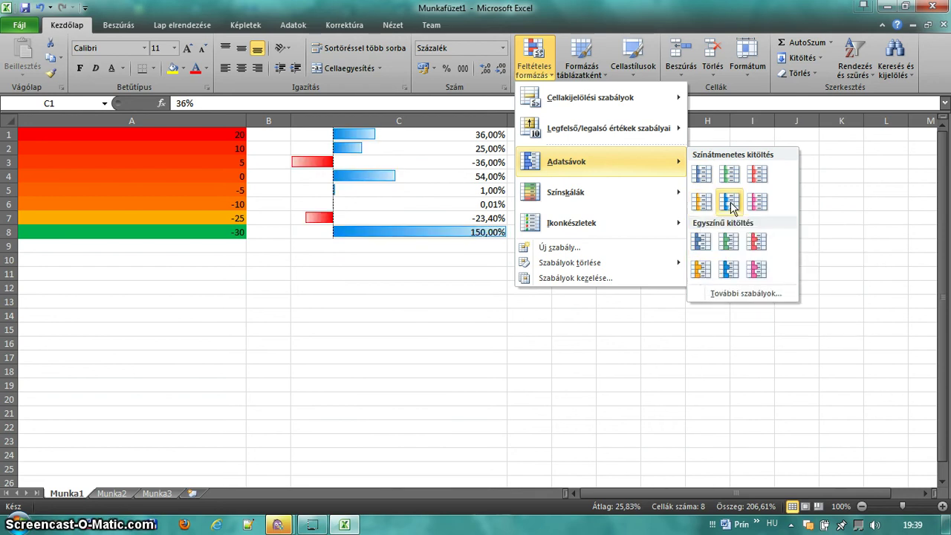
click(732, 204)
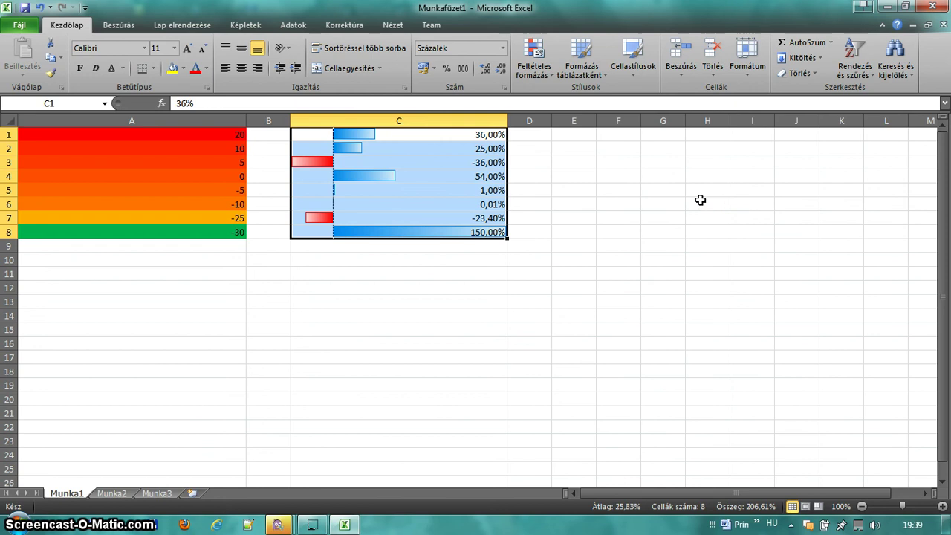
click(550, 74)
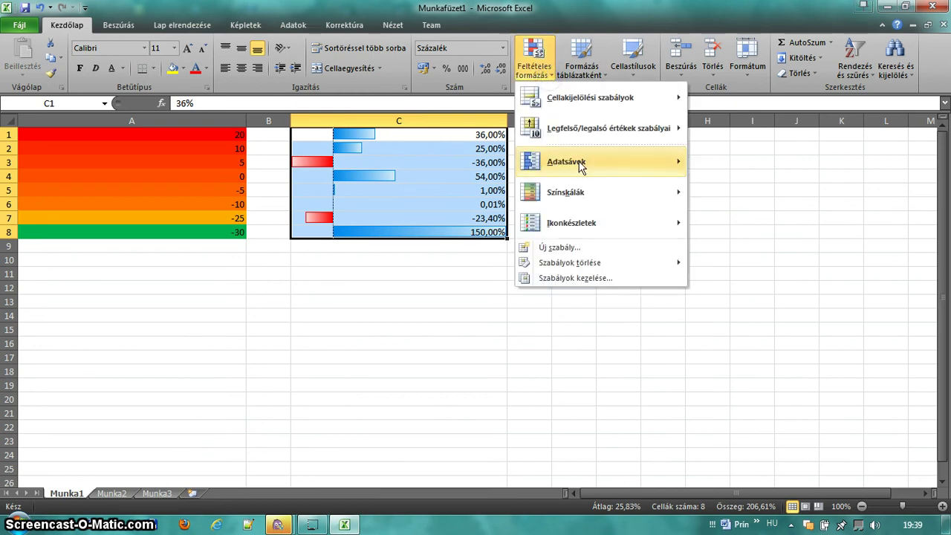
mouse_move(557, 165)
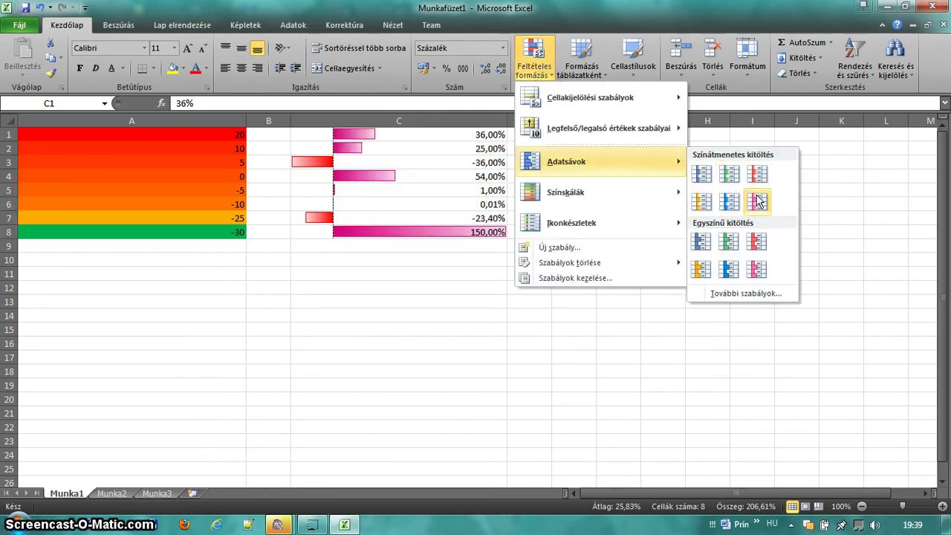
click(701, 176)
Click away to inspect the new bars, then reselect C1:C8
click(446, 187)
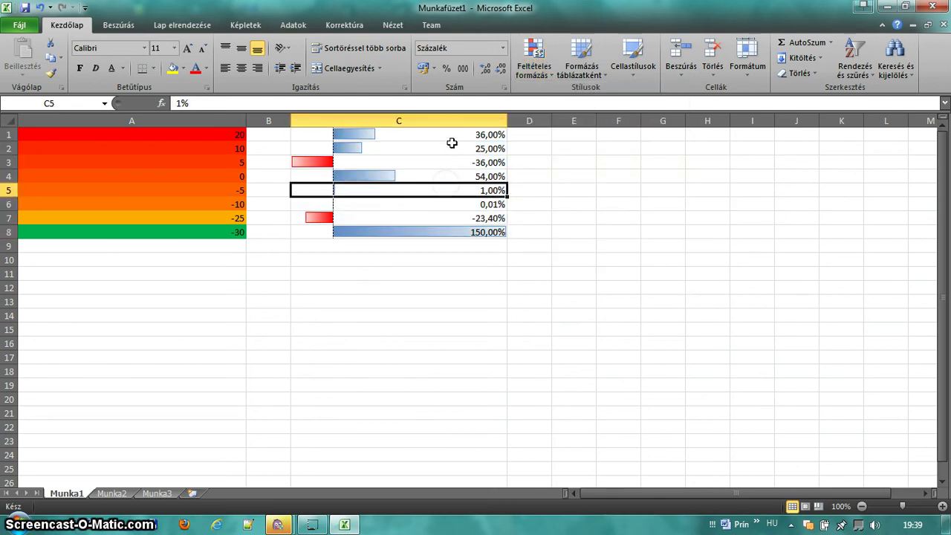
click(456, 136)
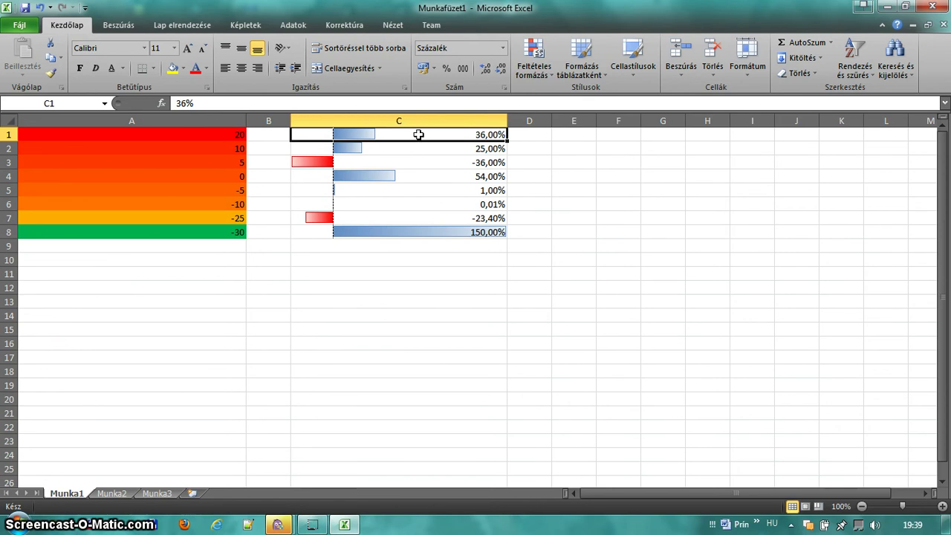
drag(419, 134, 425, 232)
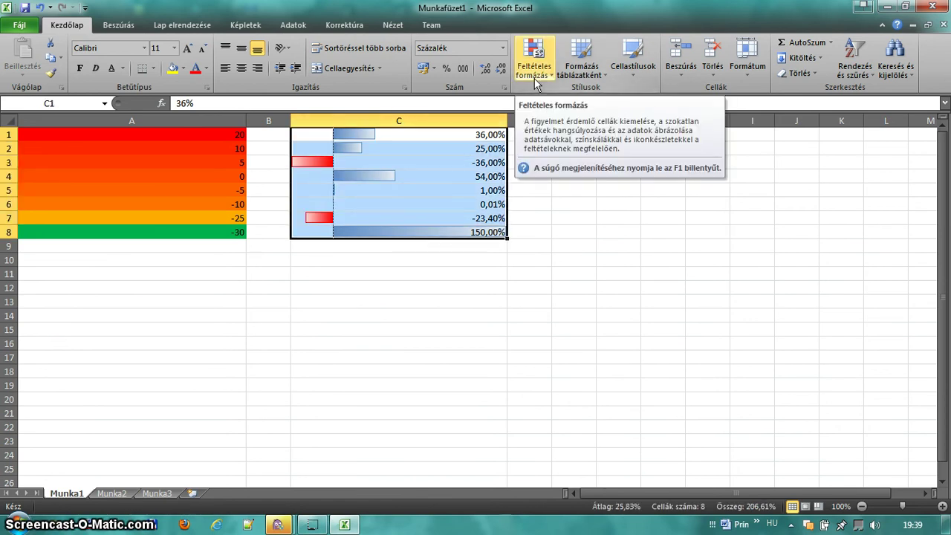
click(378, 199)
click(394, 160)
mouse_move(406, 134)
mouse_down()
mouse_move(410, 232)
mouse_move(418, 230)
mouse_up()
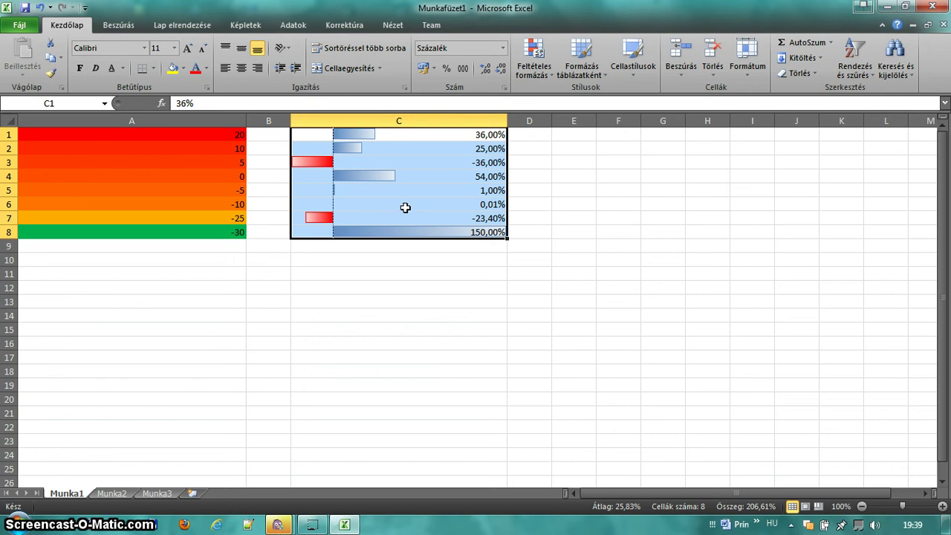
Edit the column C Data Bar rule to use a black fill and a dark red border
click(533, 66)
click(565, 277)
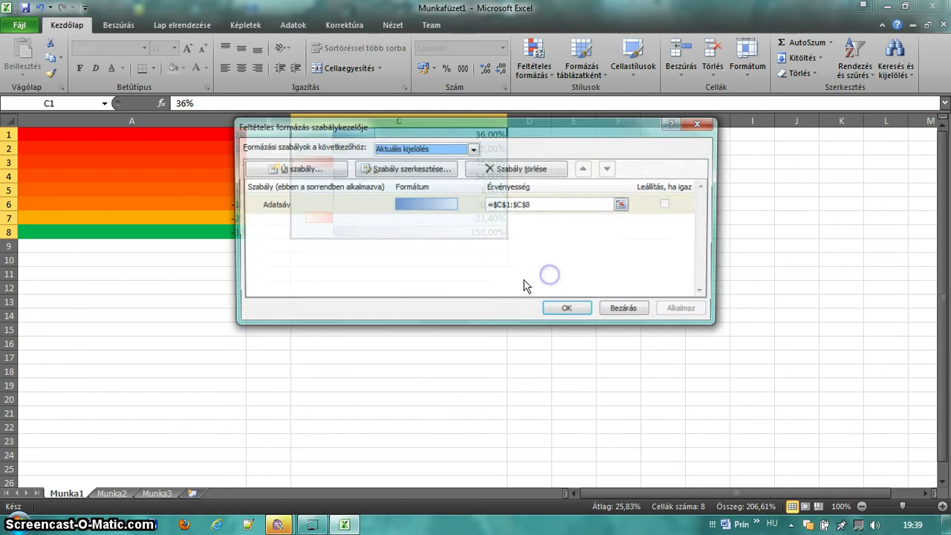
double_click(336, 214)
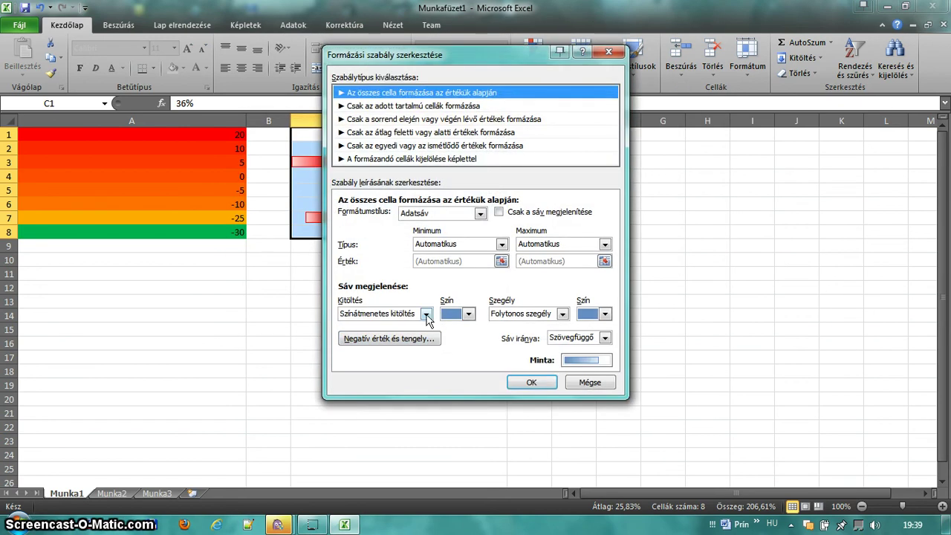
click(449, 315)
click(459, 342)
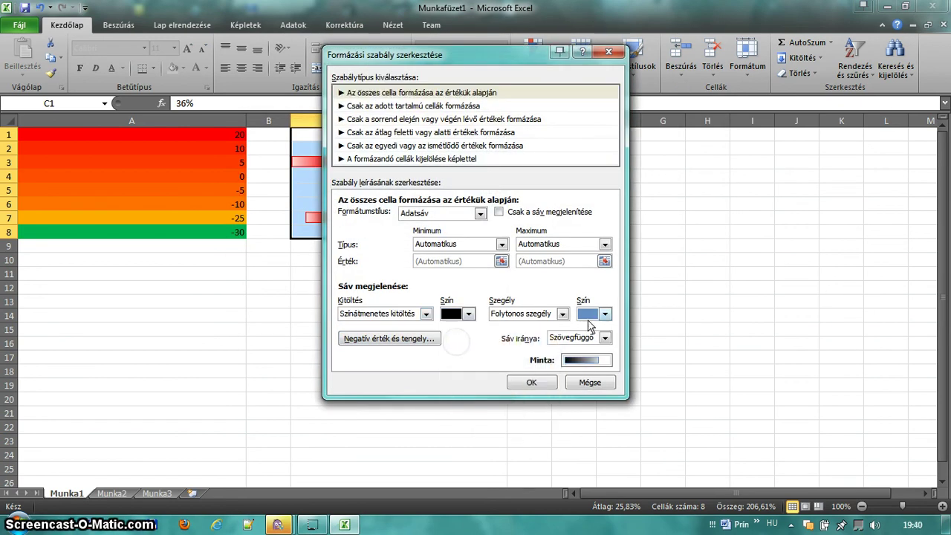
click(605, 313)
click(583, 415)
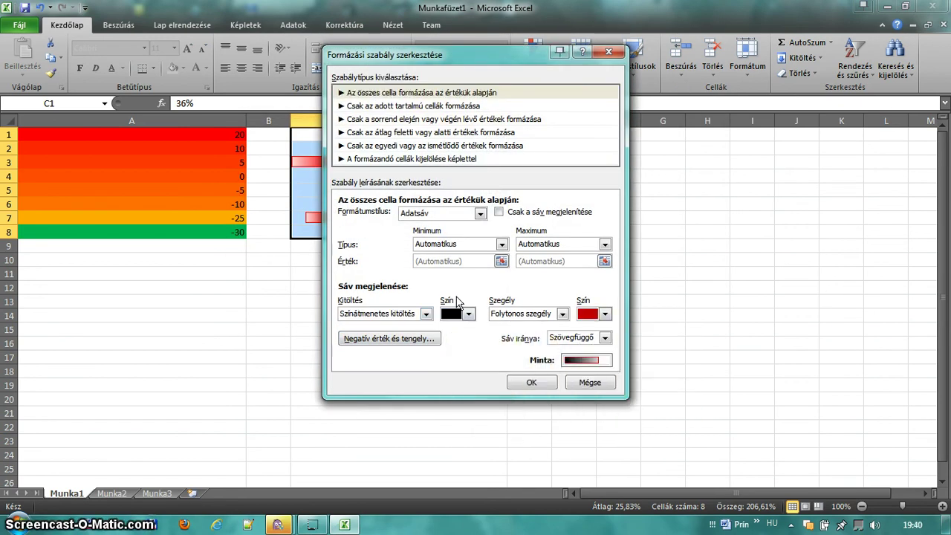
In Negative Value and Axis settings, make the negative bar fill light green
click(405, 337)
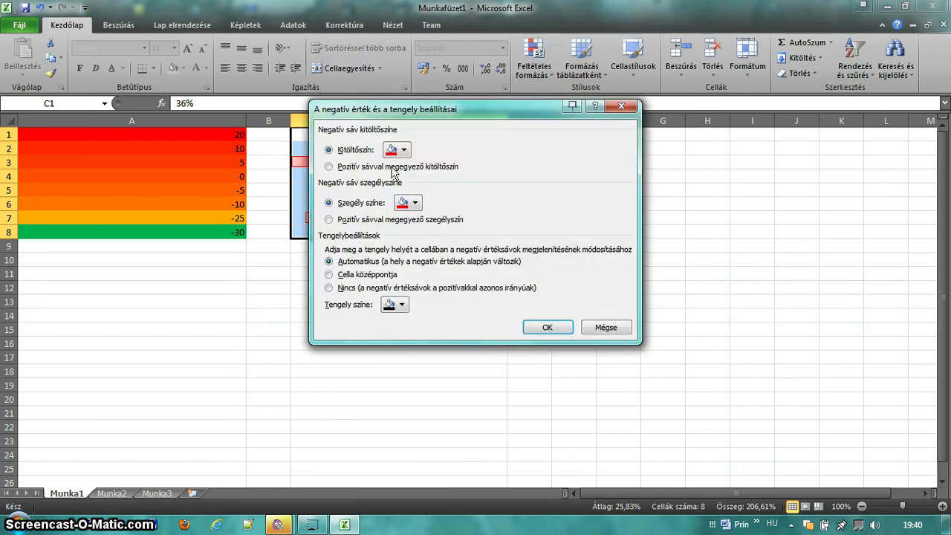
click(399, 151)
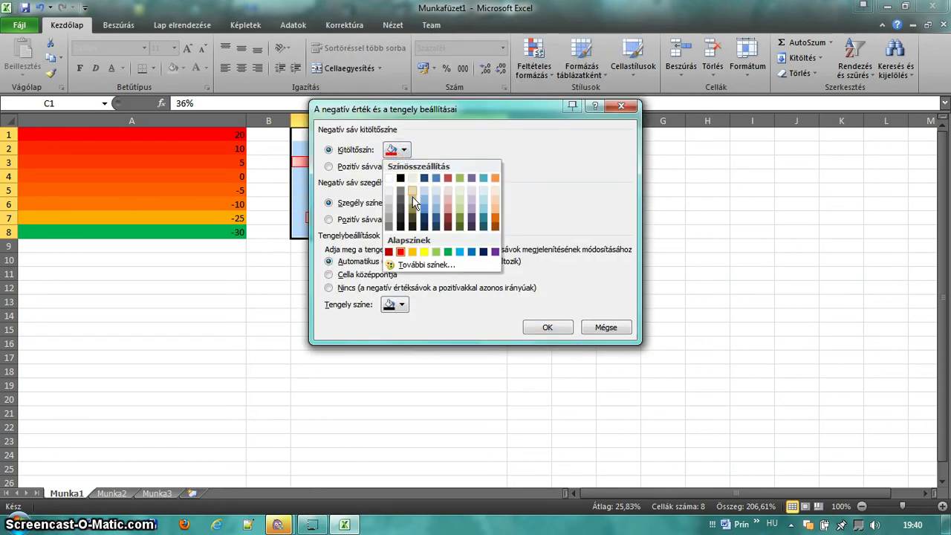
click(496, 224)
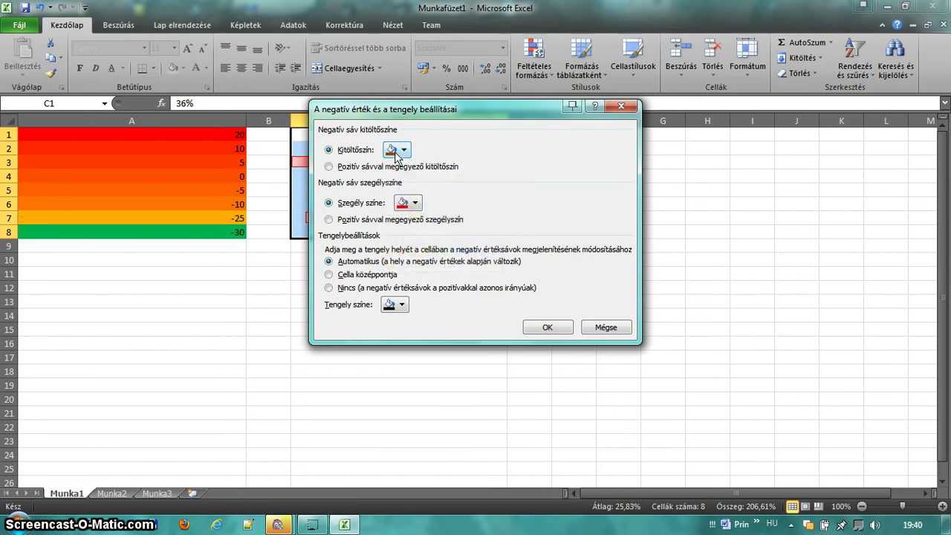
click(398, 151)
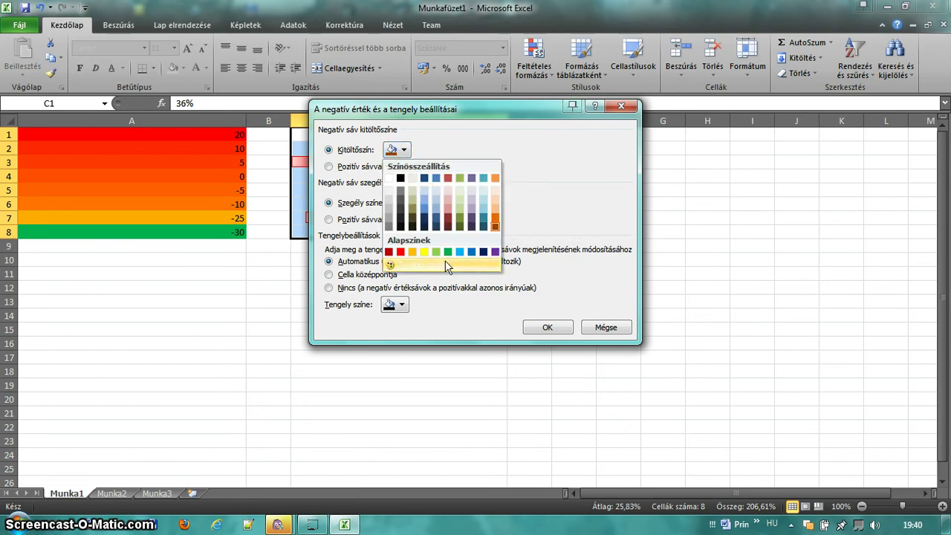
click(423, 265)
click(388, 121)
click(472, 196)
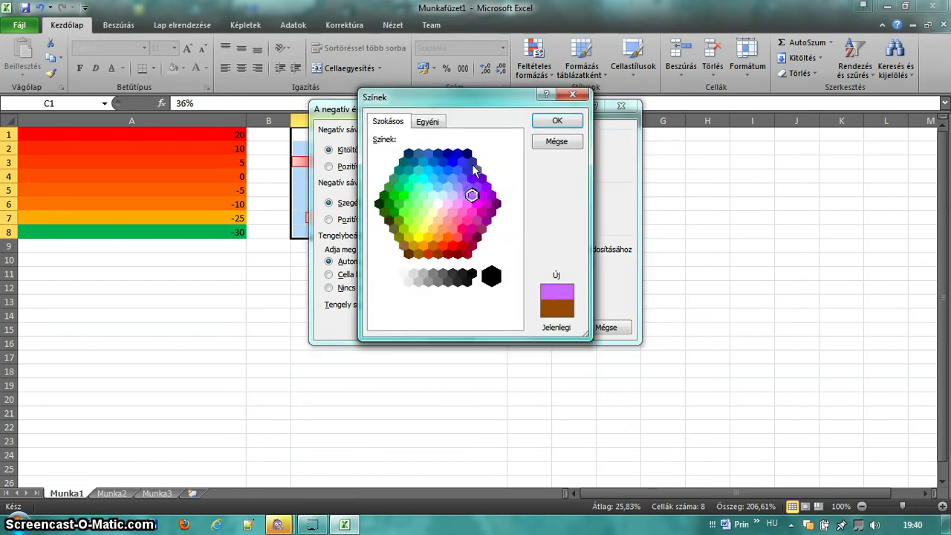
click(472, 161)
click(448, 171)
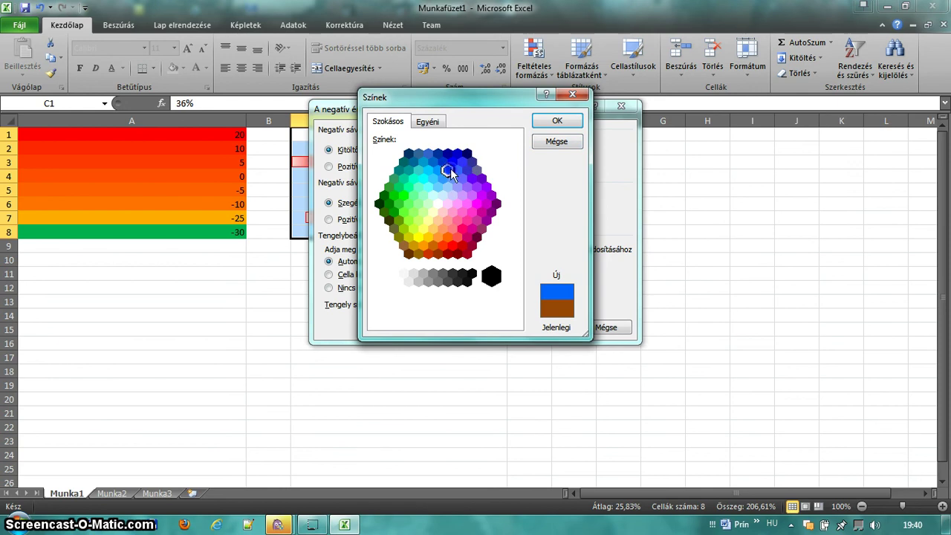
click(409, 203)
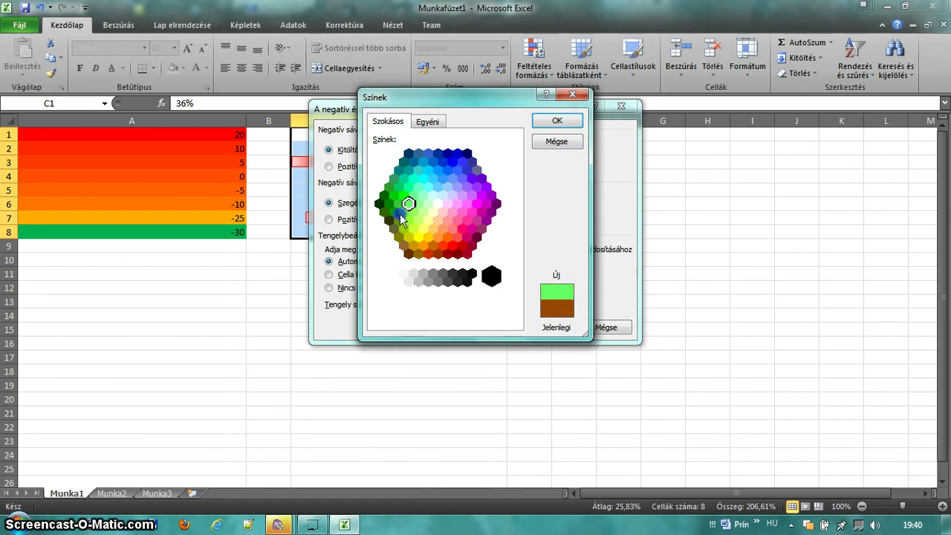
click(557, 121)
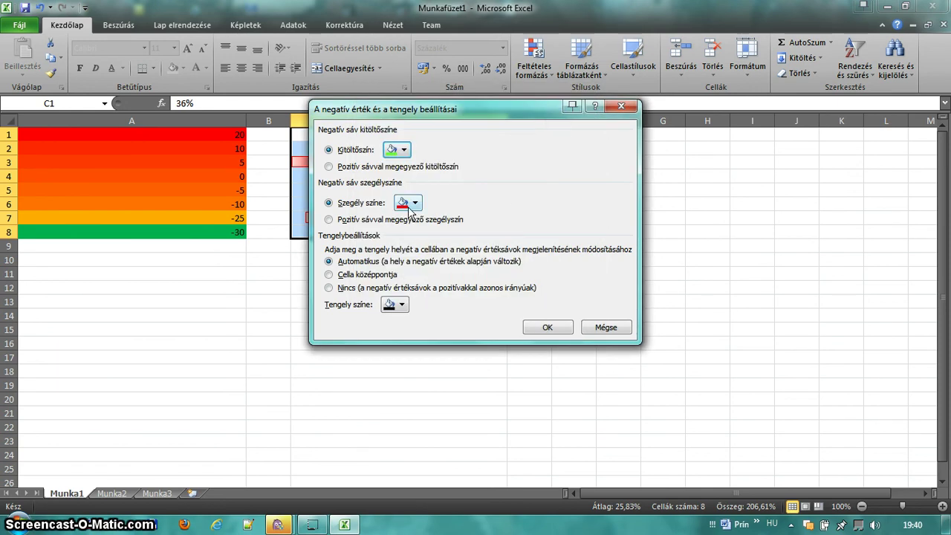
Give negative bars a purple border and set the axis colour to dark olive
click(409, 208)
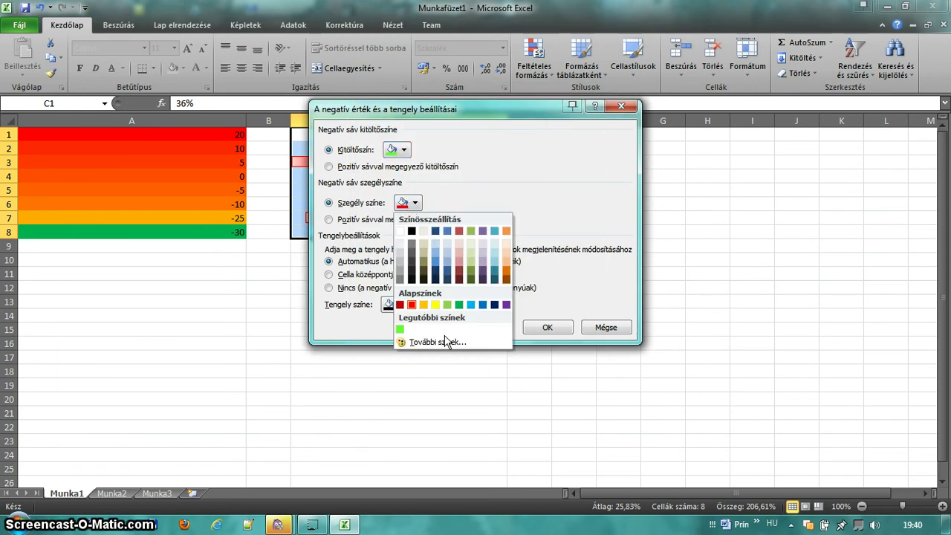
click(436, 305)
click(407, 205)
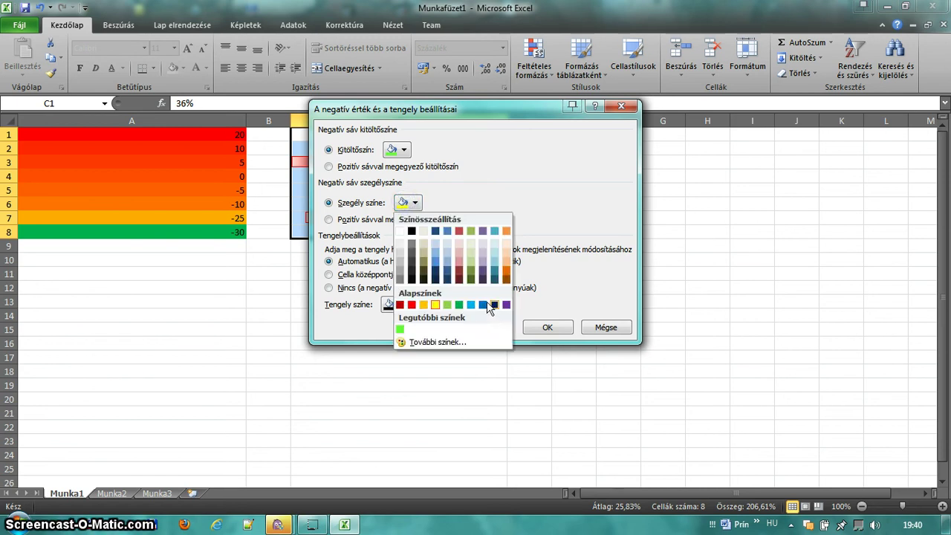
click(484, 305)
click(406, 204)
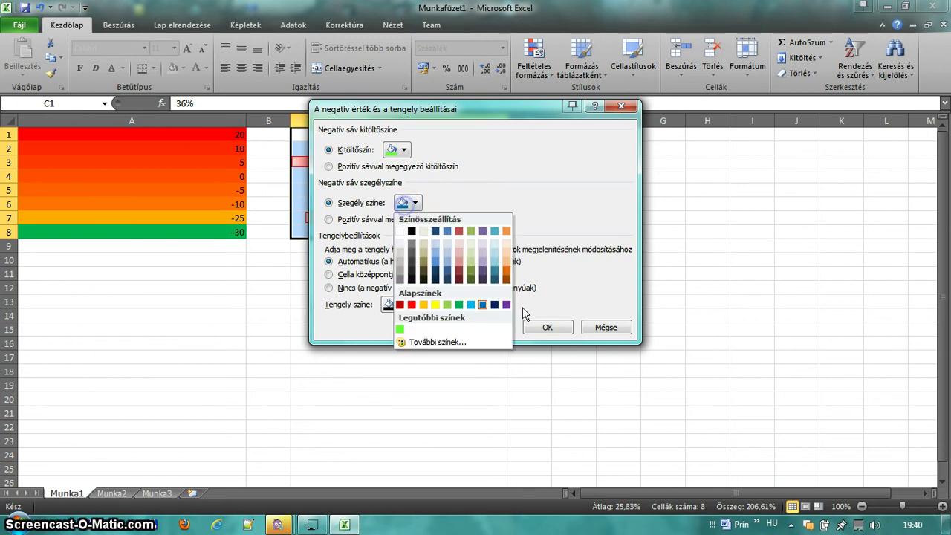
click(506, 304)
click(401, 305)
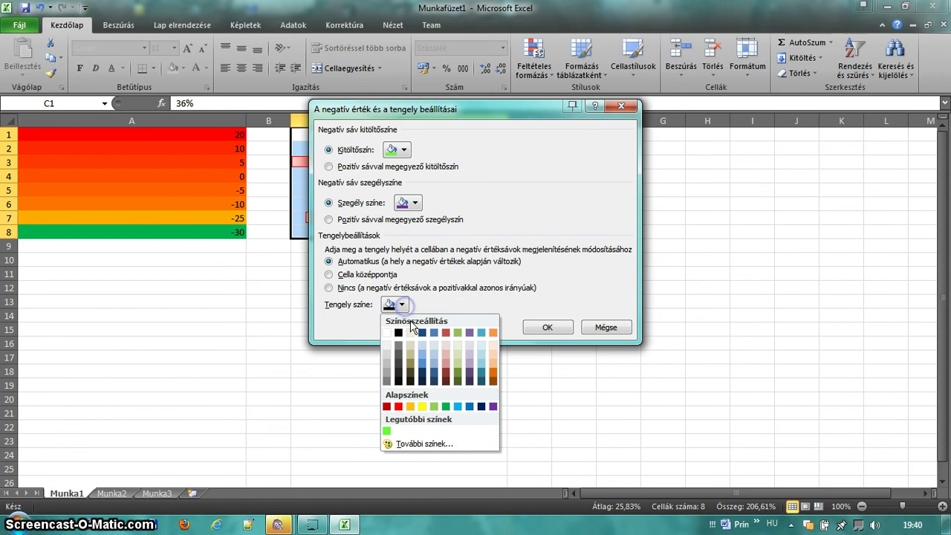
click(458, 374)
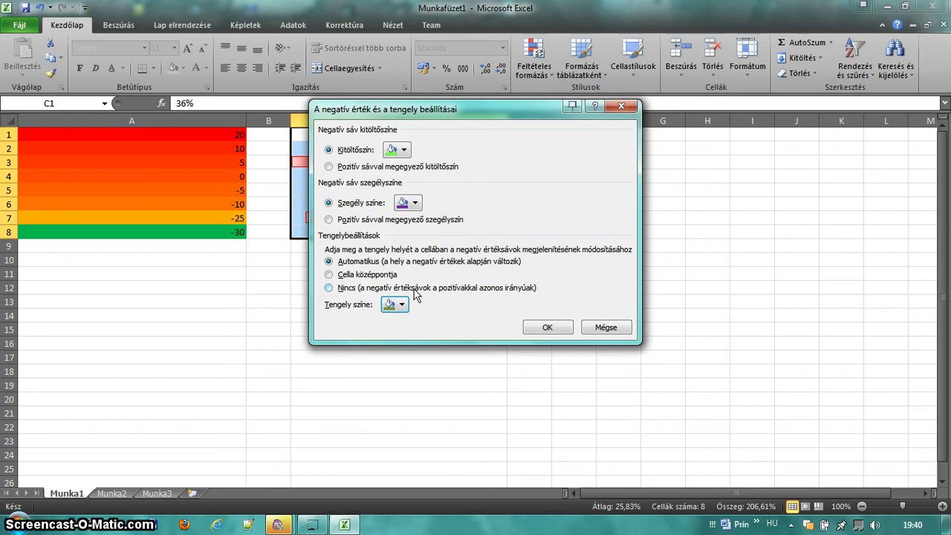
Confirm the negative value, rule and rules-manager dialogs, then deselect to view the bars
click(547, 326)
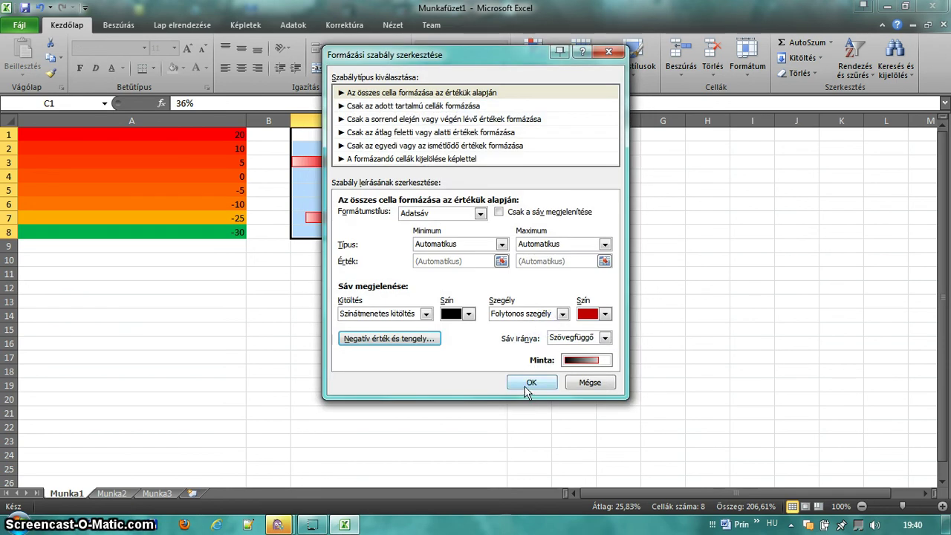
click(525, 388)
click(570, 312)
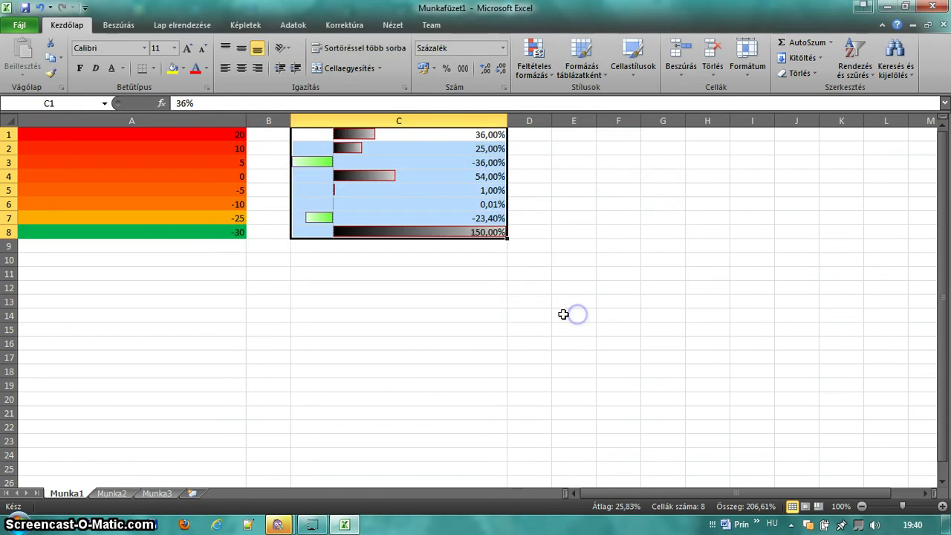
click(466, 335)
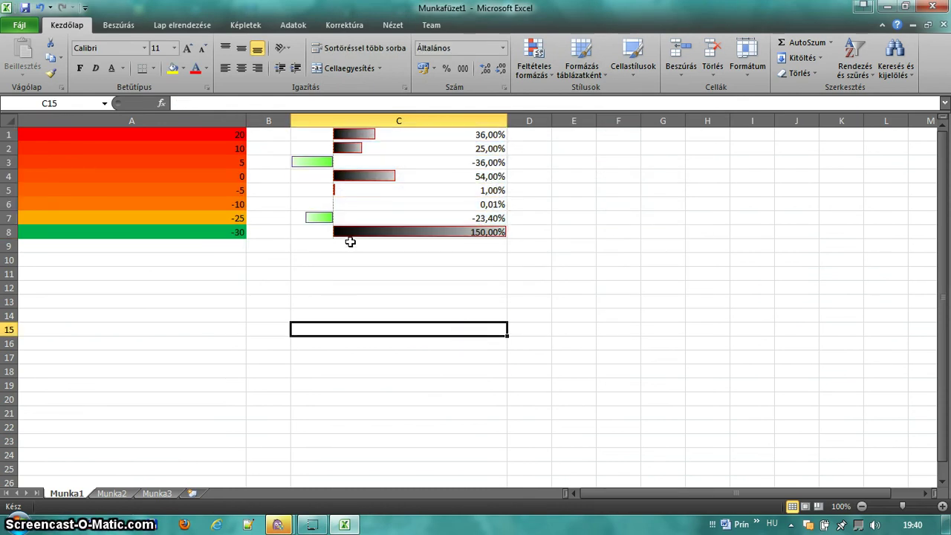
Apply the Red-White-Blue colour scale to C1:C8, then reselect the range
drag(354, 232, 360, 134)
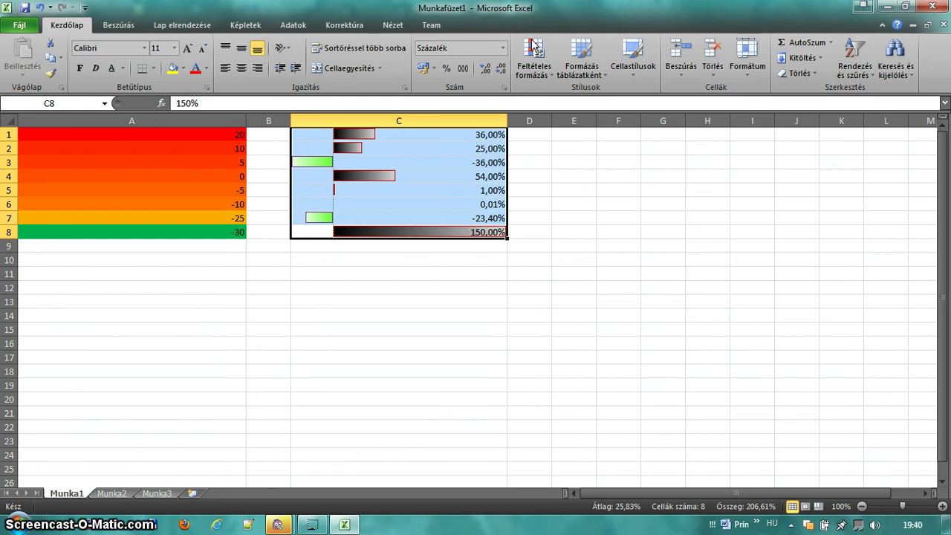
click(538, 71)
mouse_move(573, 197)
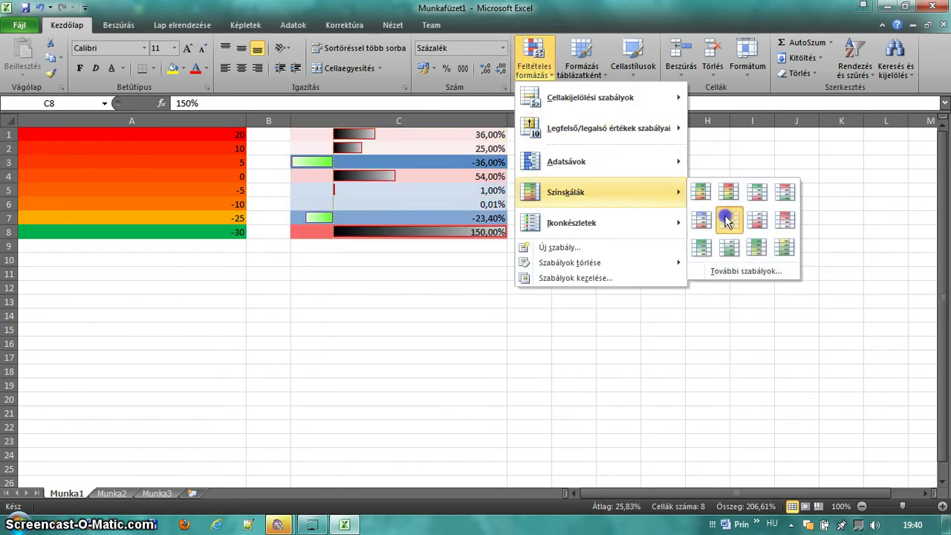
click(725, 217)
click(419, 192)
click(418, 288)
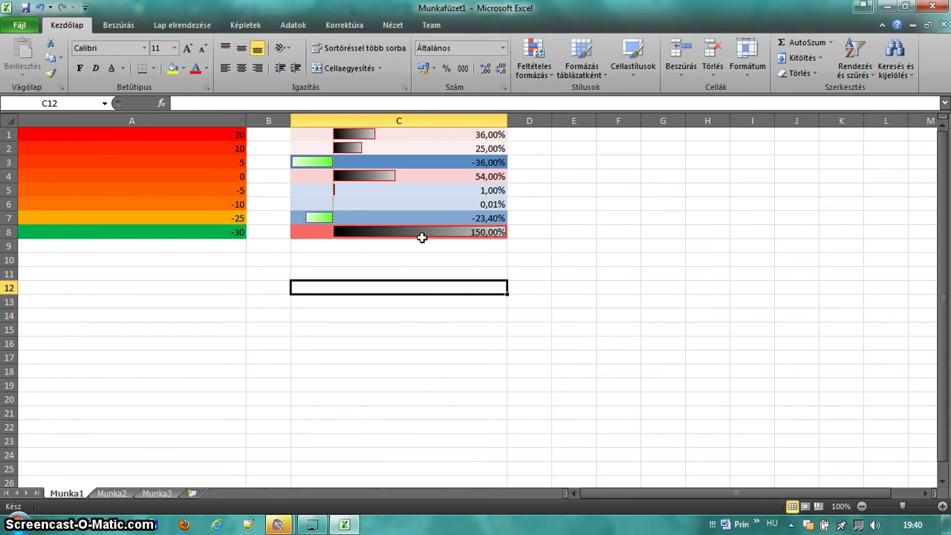
drag(422, 236, 429, 134)
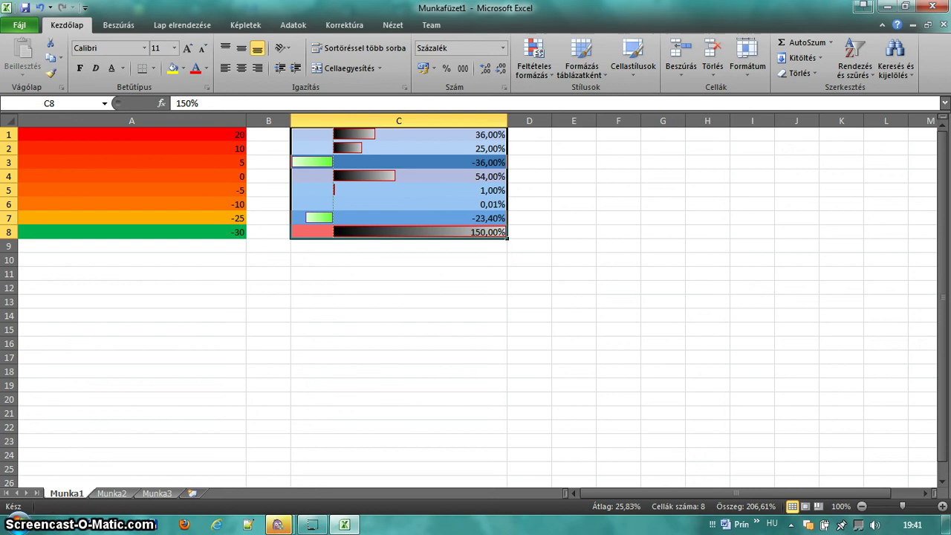
Select A1:A8 and apply the 3 Triangles icon set
drag(175, 235, 186, 135)
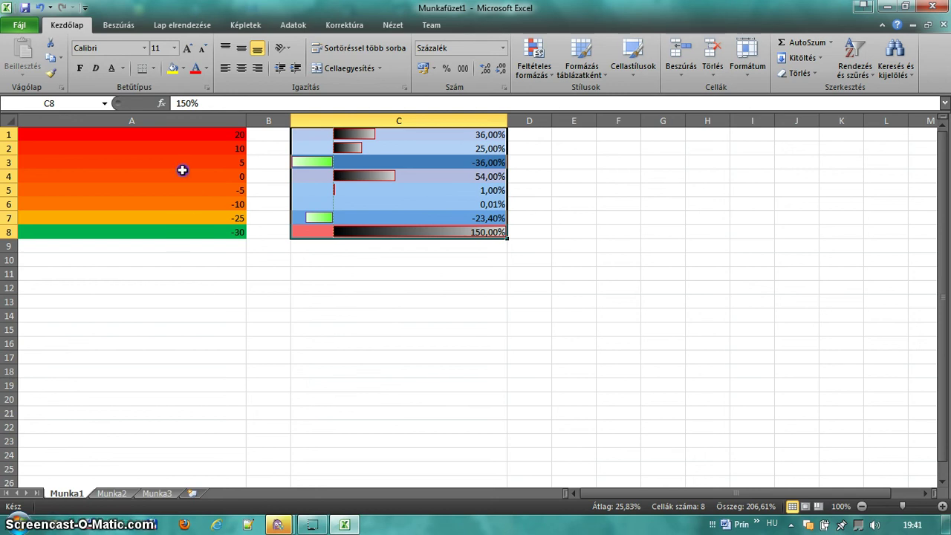
click(536, 73)
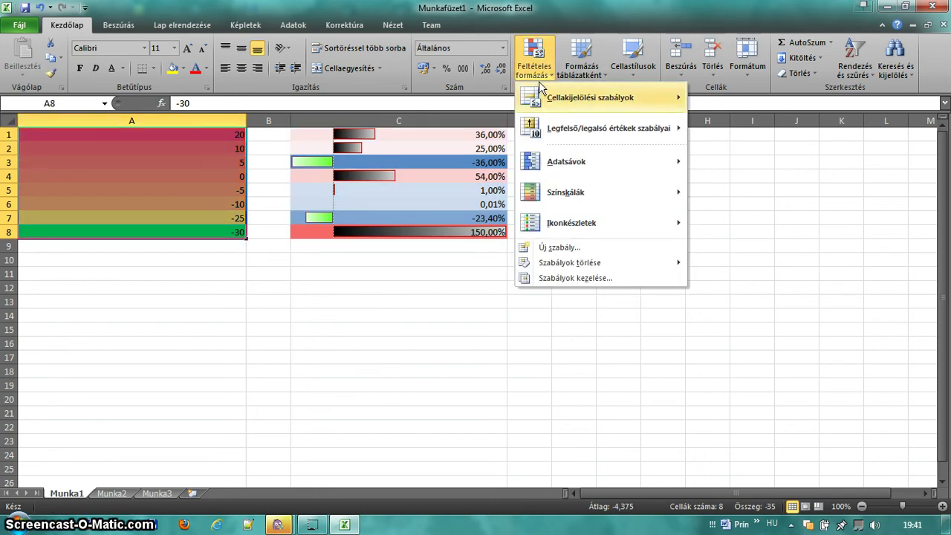
mouse_move(589, 226)
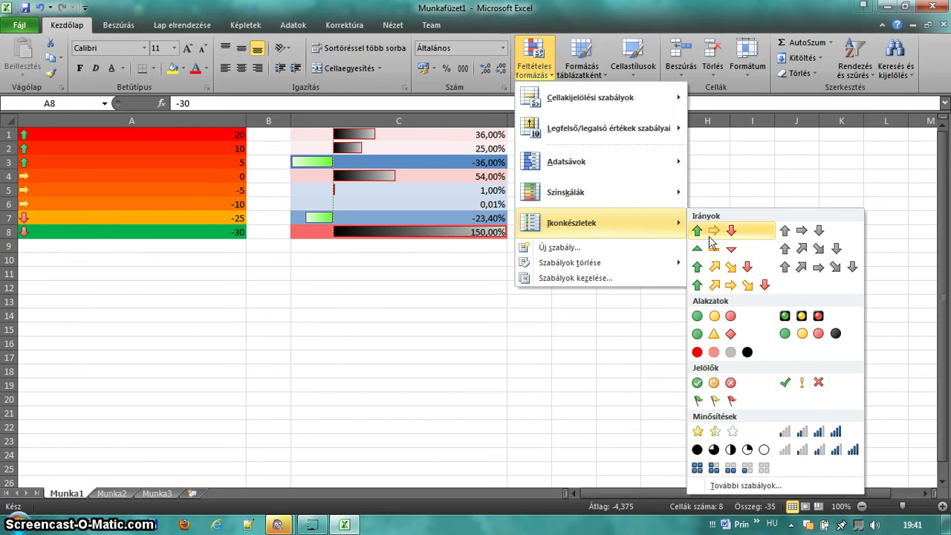
click(712, 248)
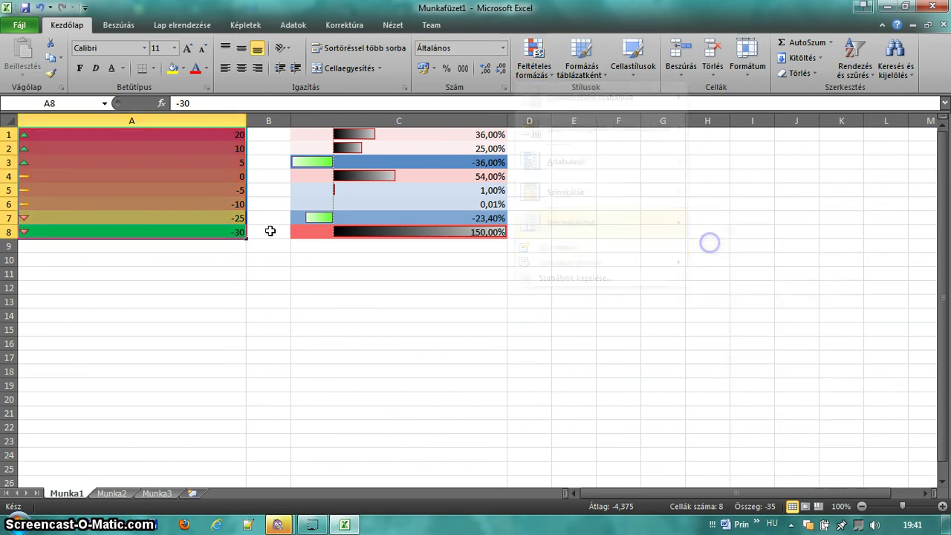
click(543, 66)
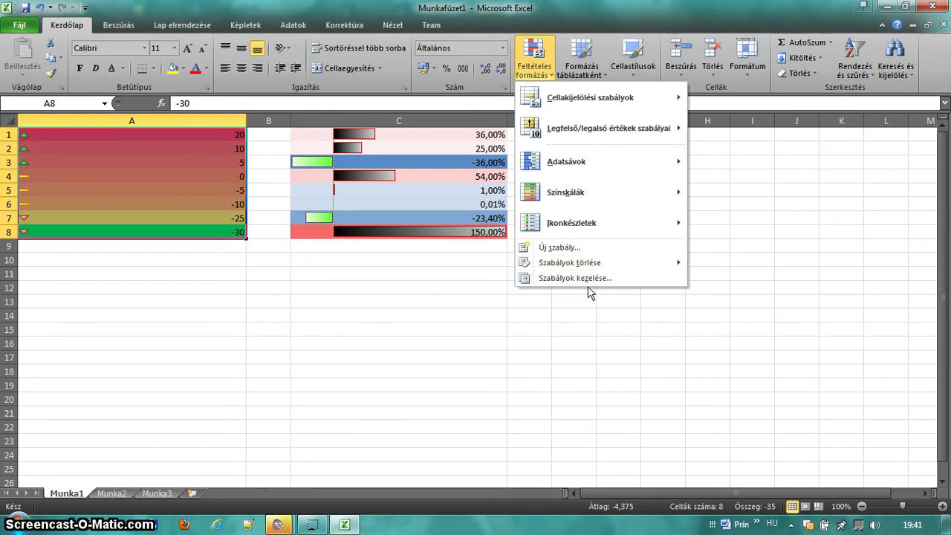
Edit the icon set rule: green check for top, yellow circle for middle, blue four-squares for lowest values
click(588, 277)
double_click(365, 206)
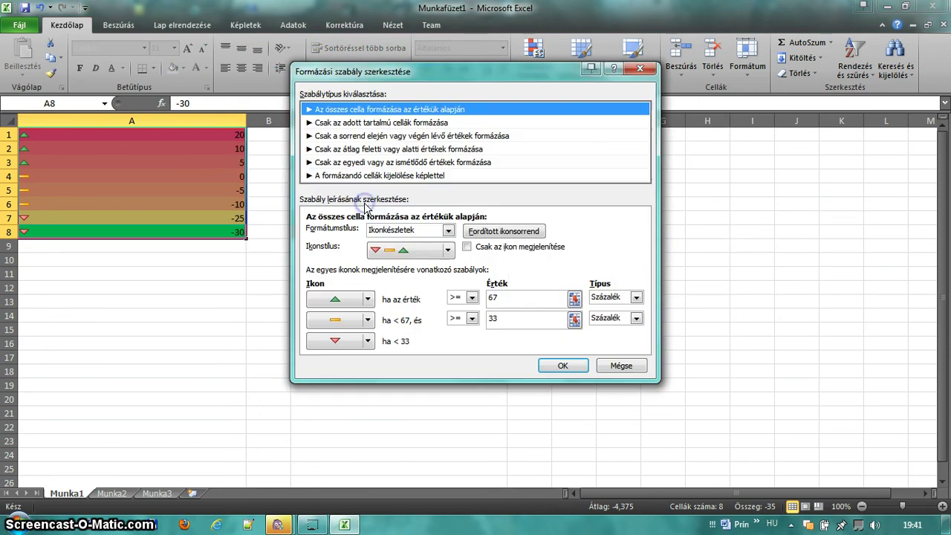
click(402, 255)
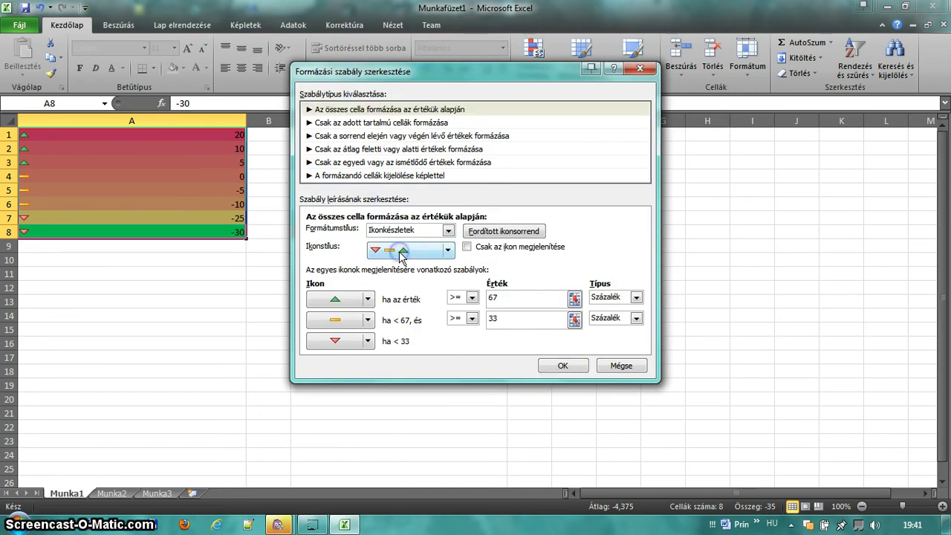
click(448, 251)
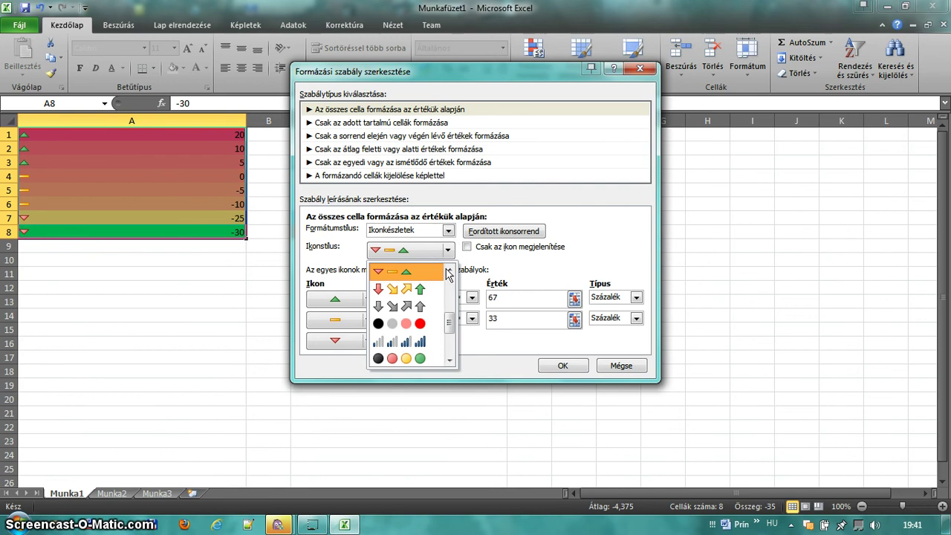
click(487, 273)
click(334, 301)
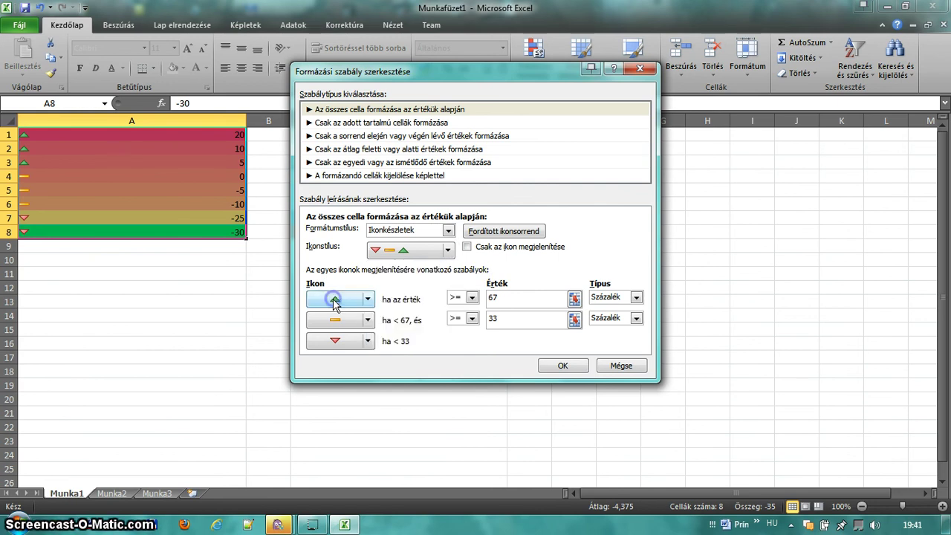
click(369, 302)
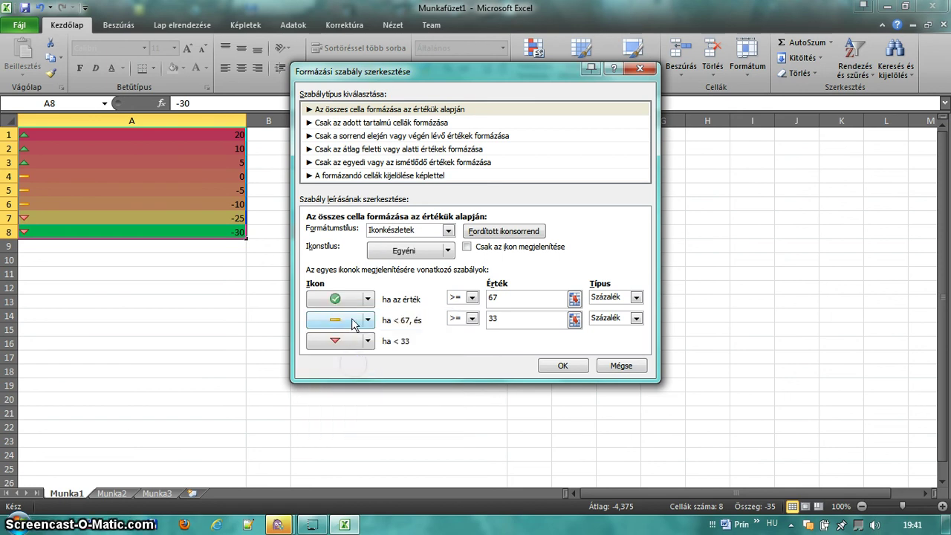
click(368, 320)
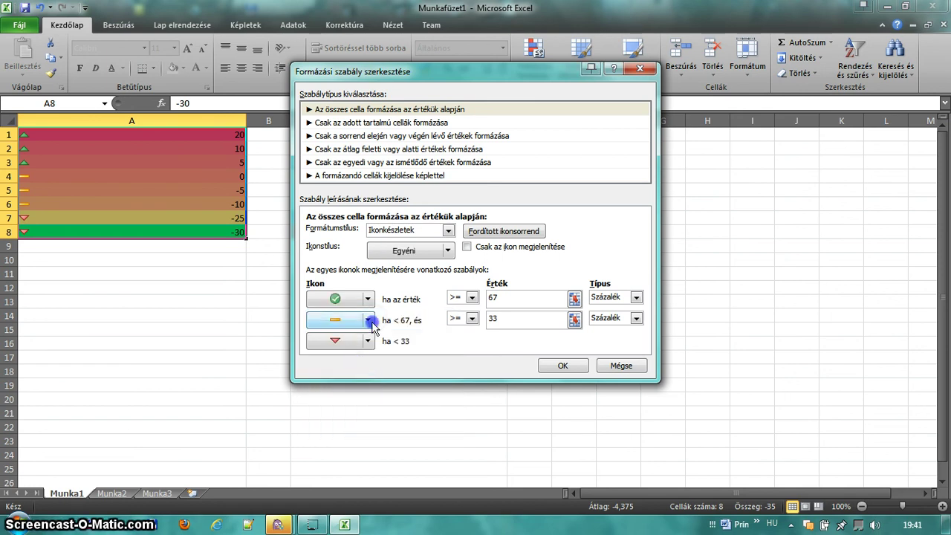
click(426, 373)
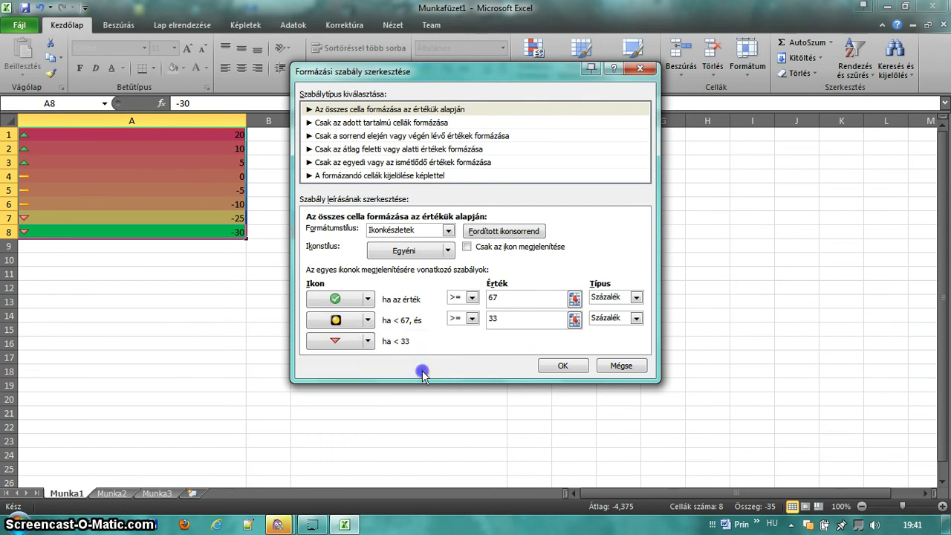
click(368, 342)
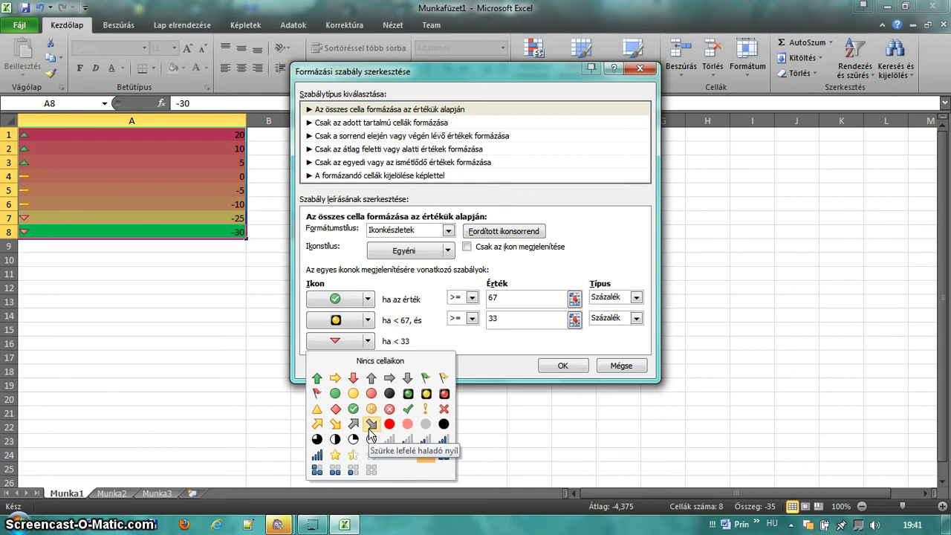
click(443, 455)
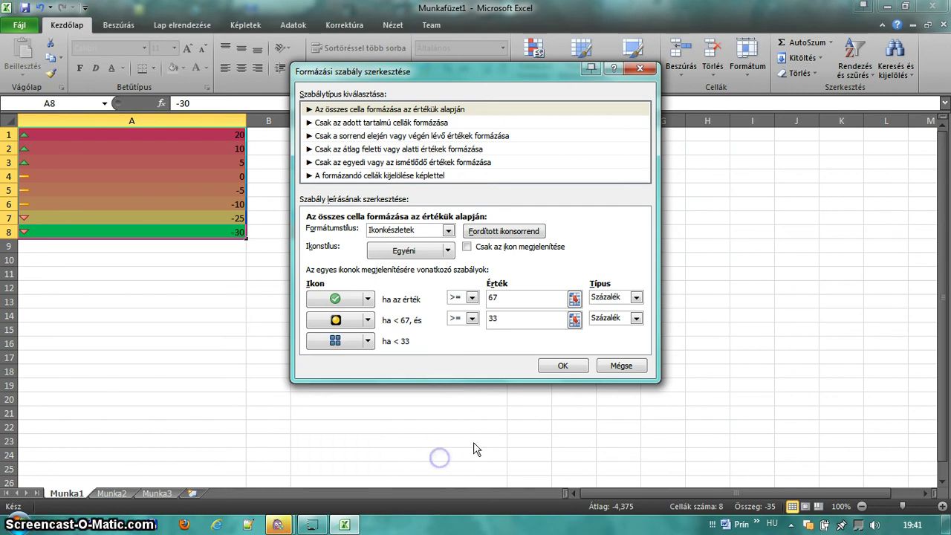
click(559, 368)
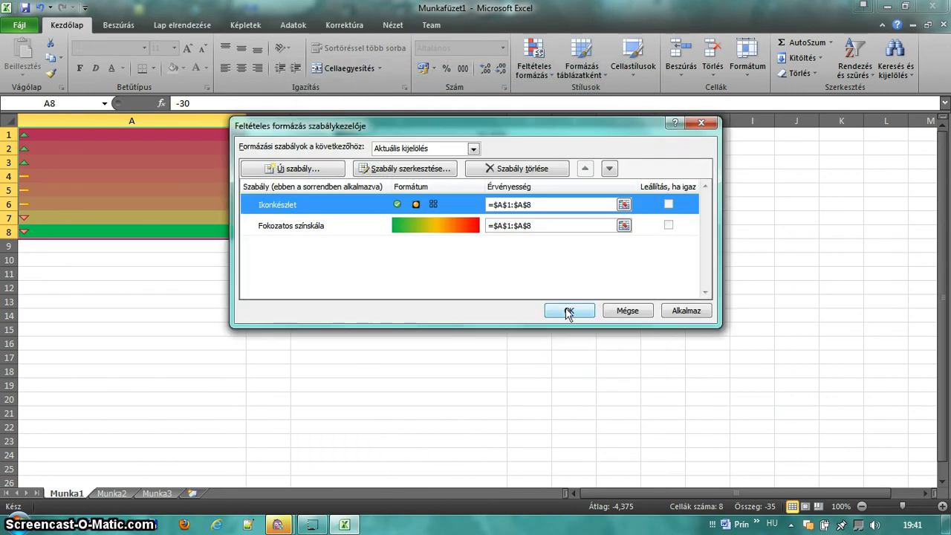
click(568, 312)
click(250, 313)
drag(97, 234, 103, 133)
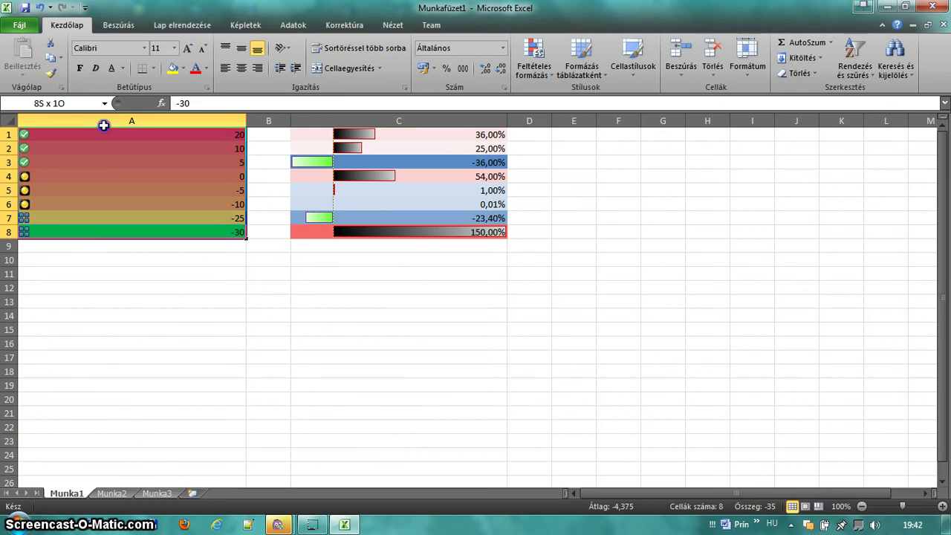
click(534, 61)
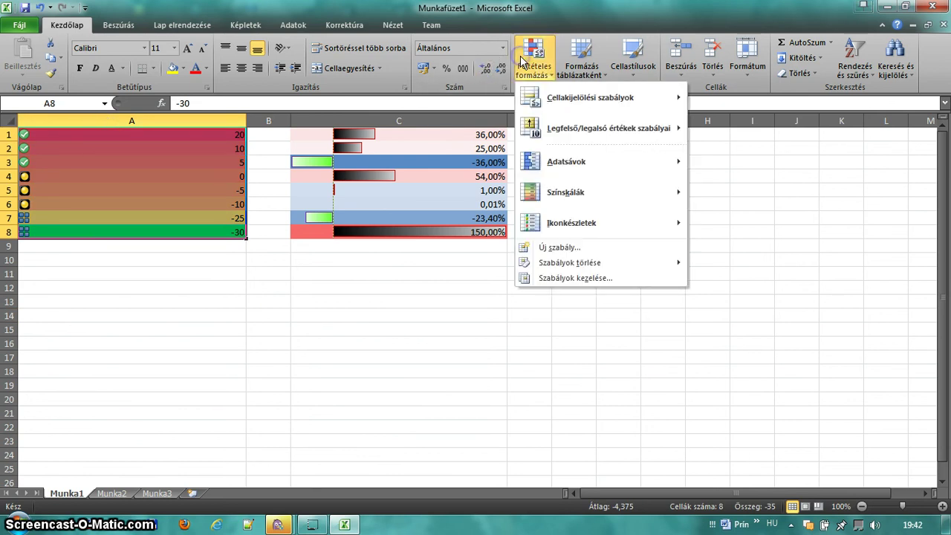
click(547, 278)
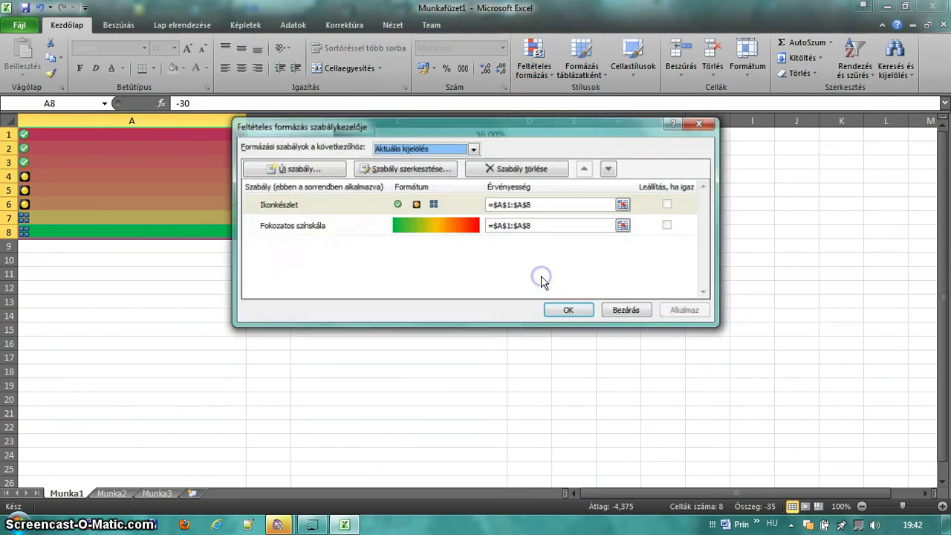
click(328, 225)
click(333, 209)
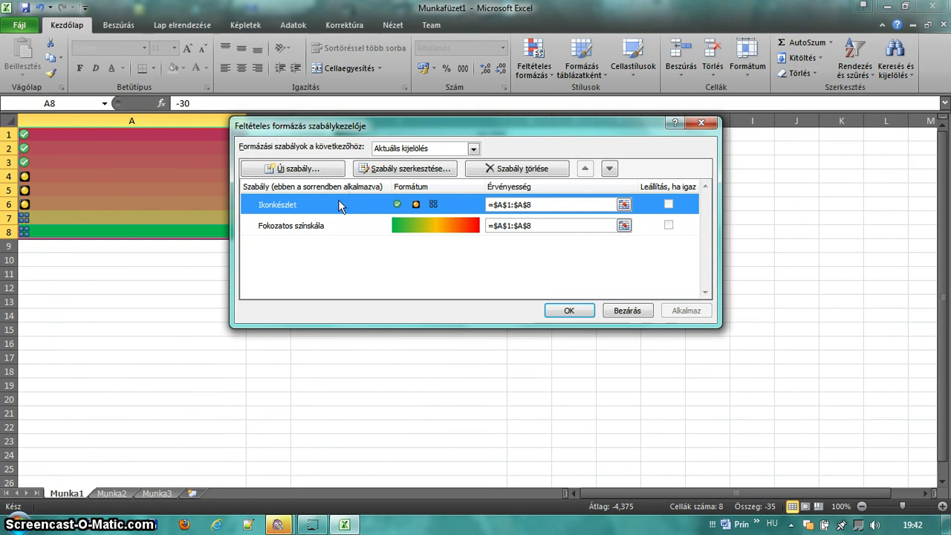
double_click(338, 199)
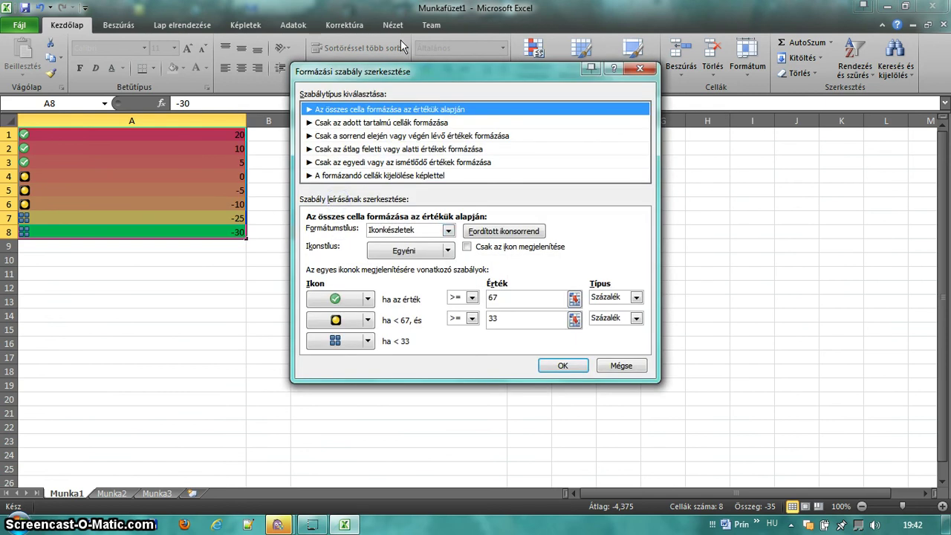
click(510, 319)
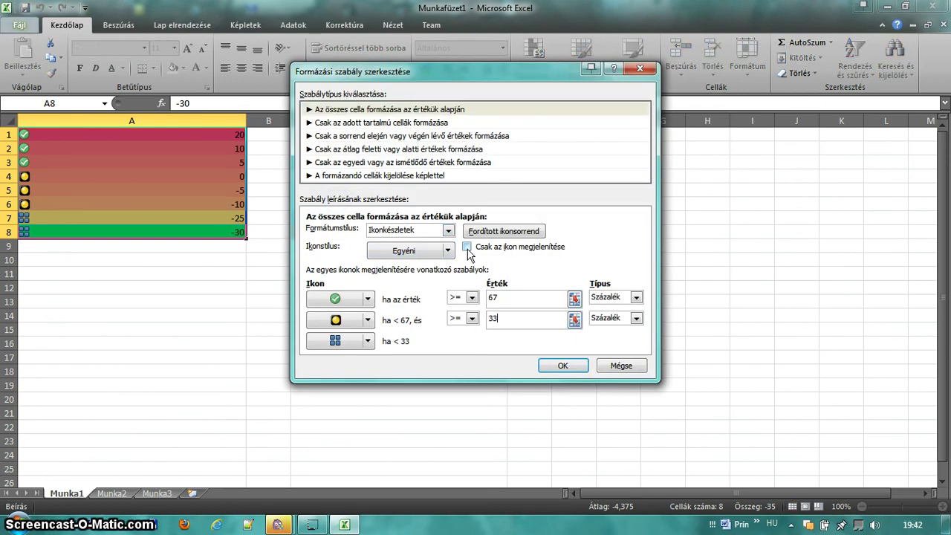
click(563, 366)
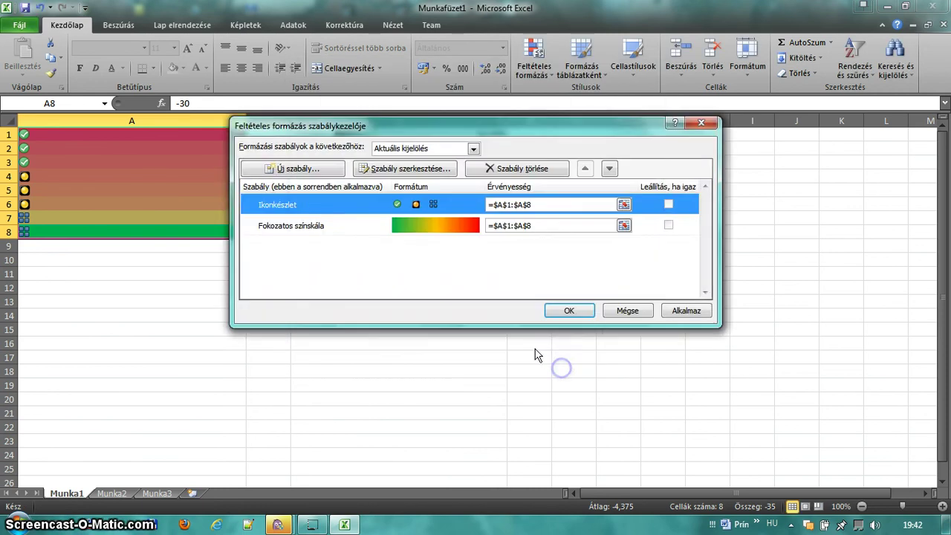
click(555, 313)
click(269, 302)
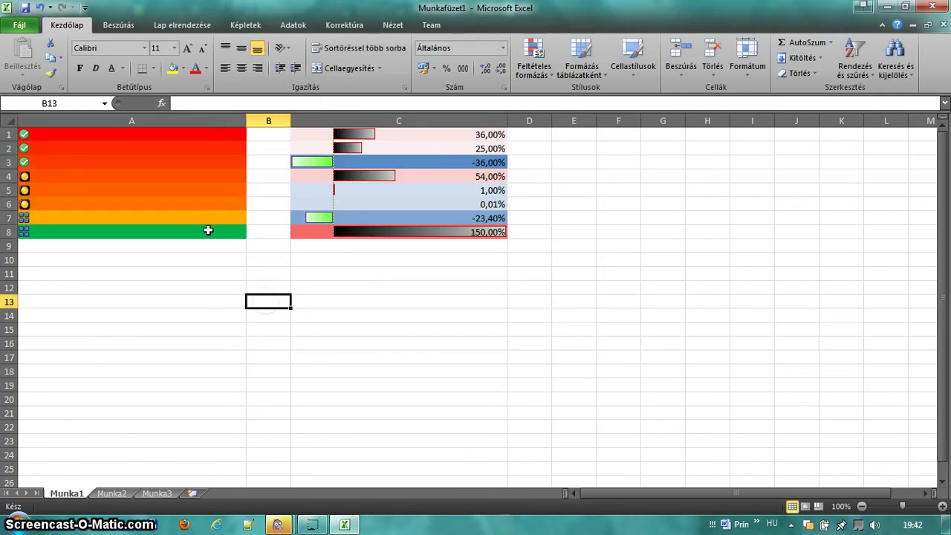
drag(208, 227, 205, 137)
click(534, 59)
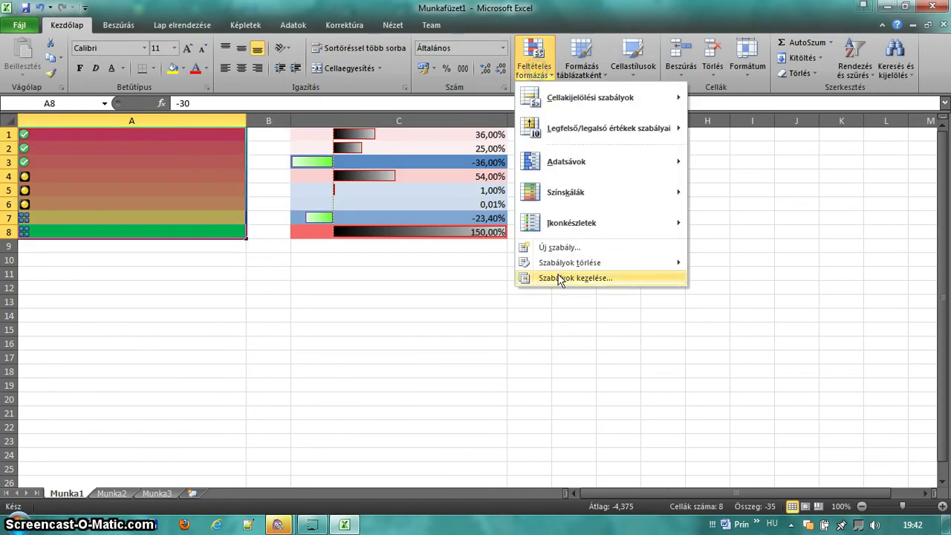
click(559, 276)
double_click(308, 205)
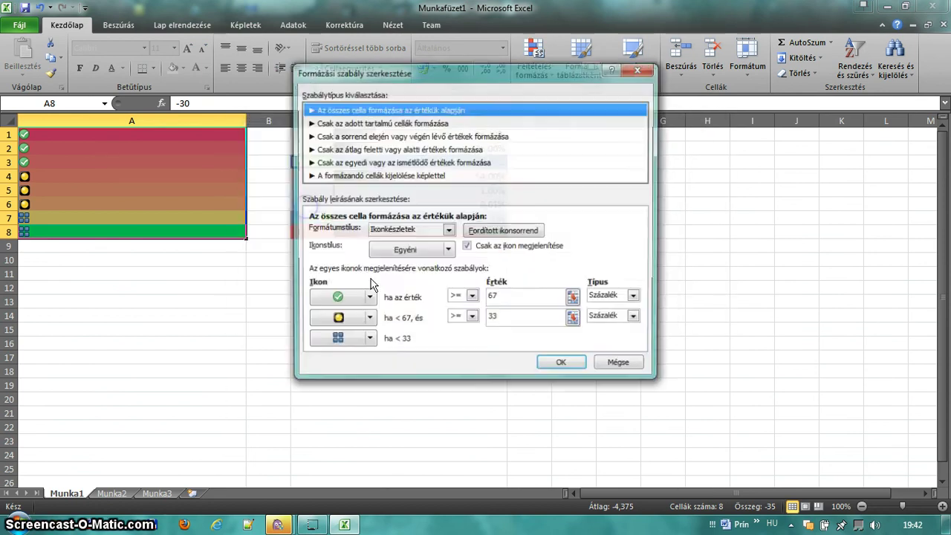
click(563, 366)
click(686, 312)
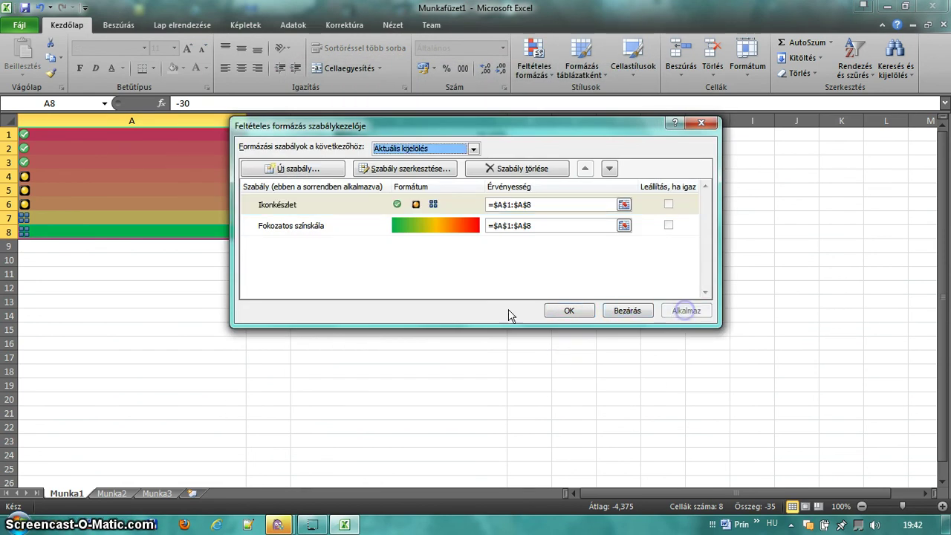
click(570, 308)
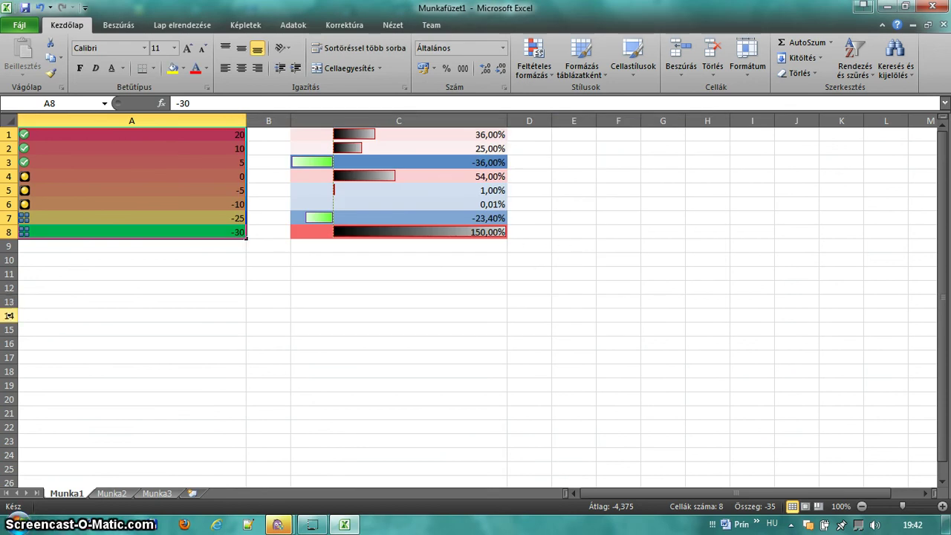
click(341, 368)
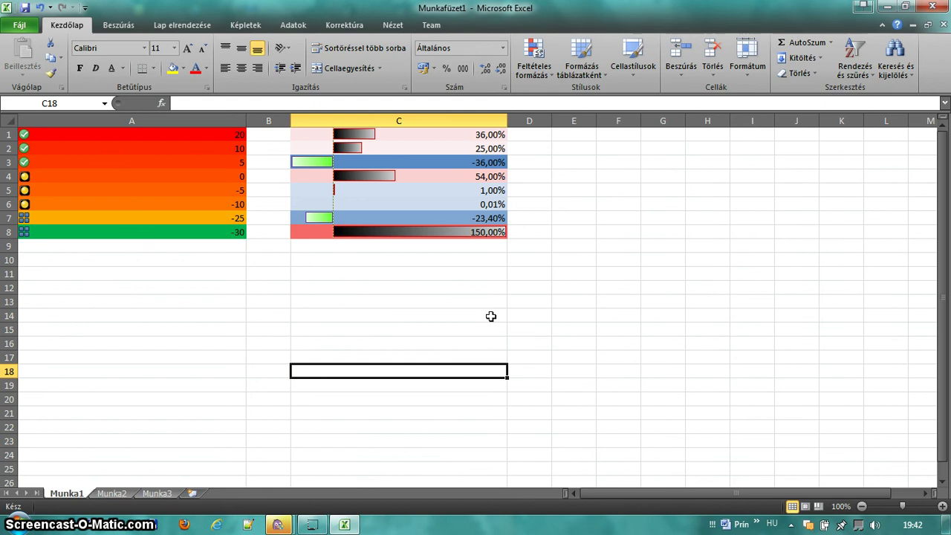
click(256, 301)
click(193, 219)
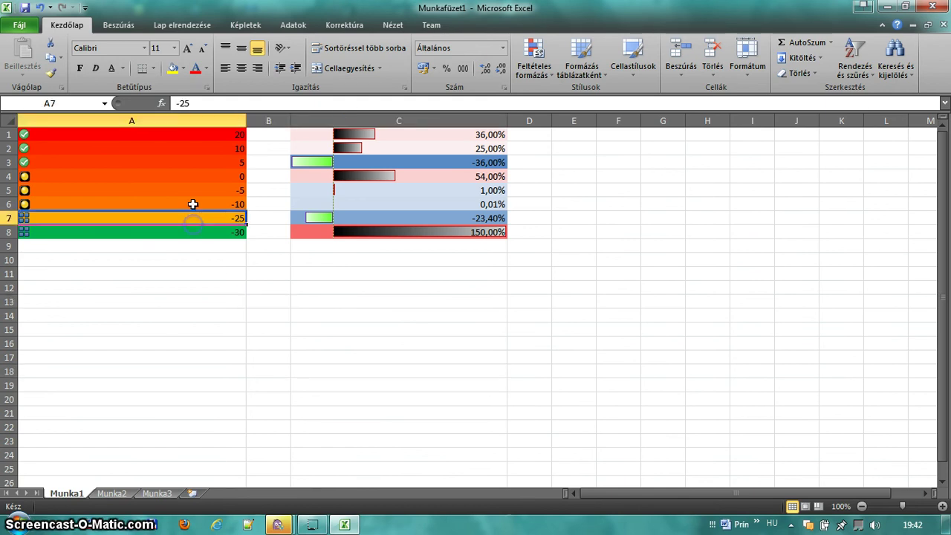
click(194, 193)
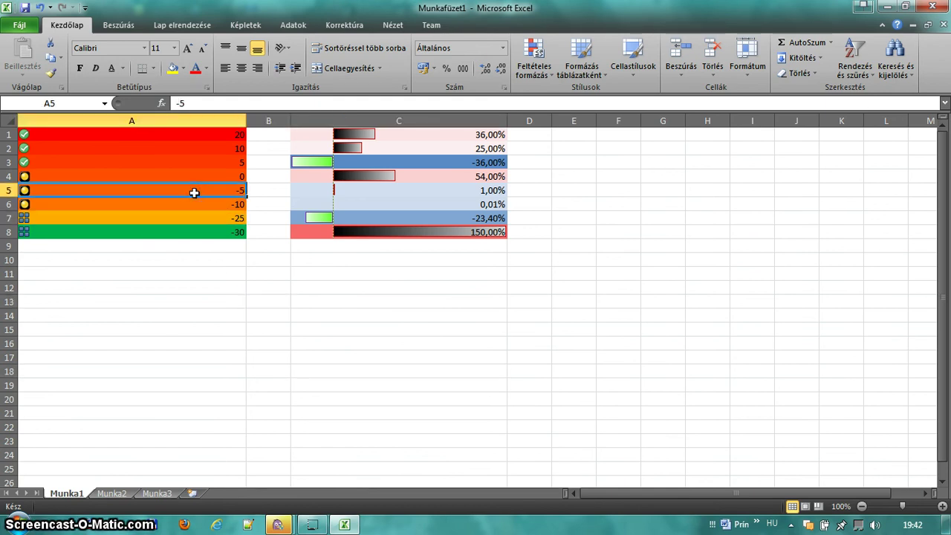